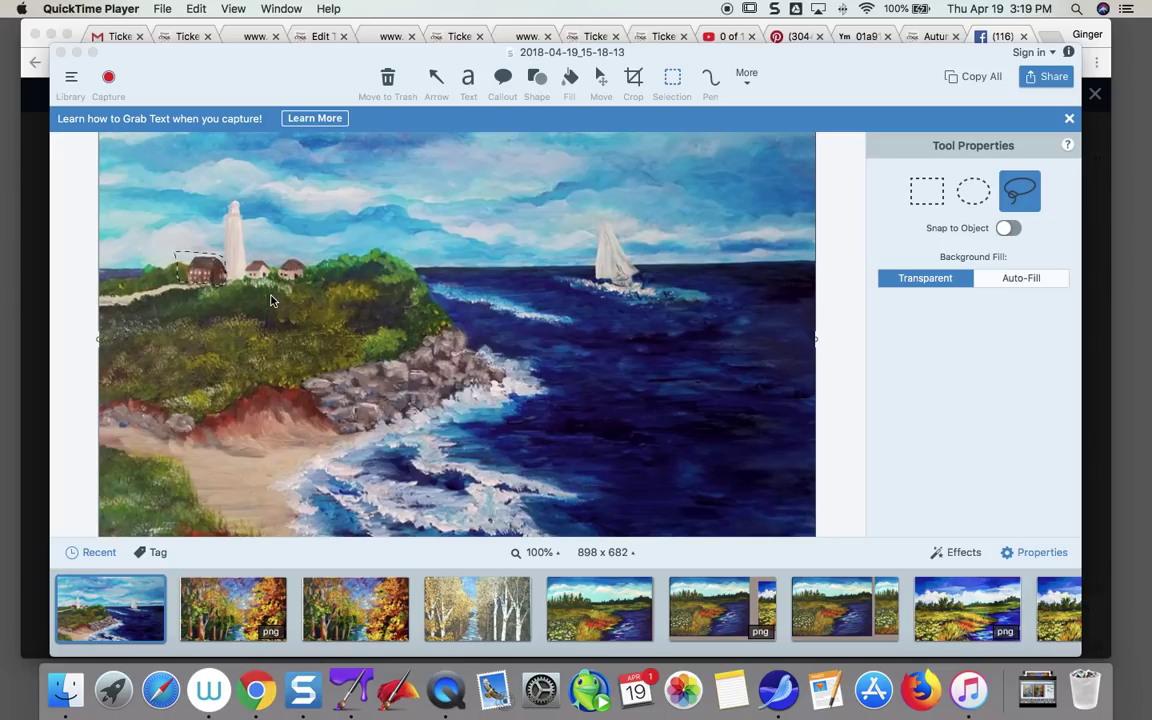
- Lasso the brown house beside the lighthouse and copy the selection
drag(178, 274, 199, 284)
right_click(203, 274)
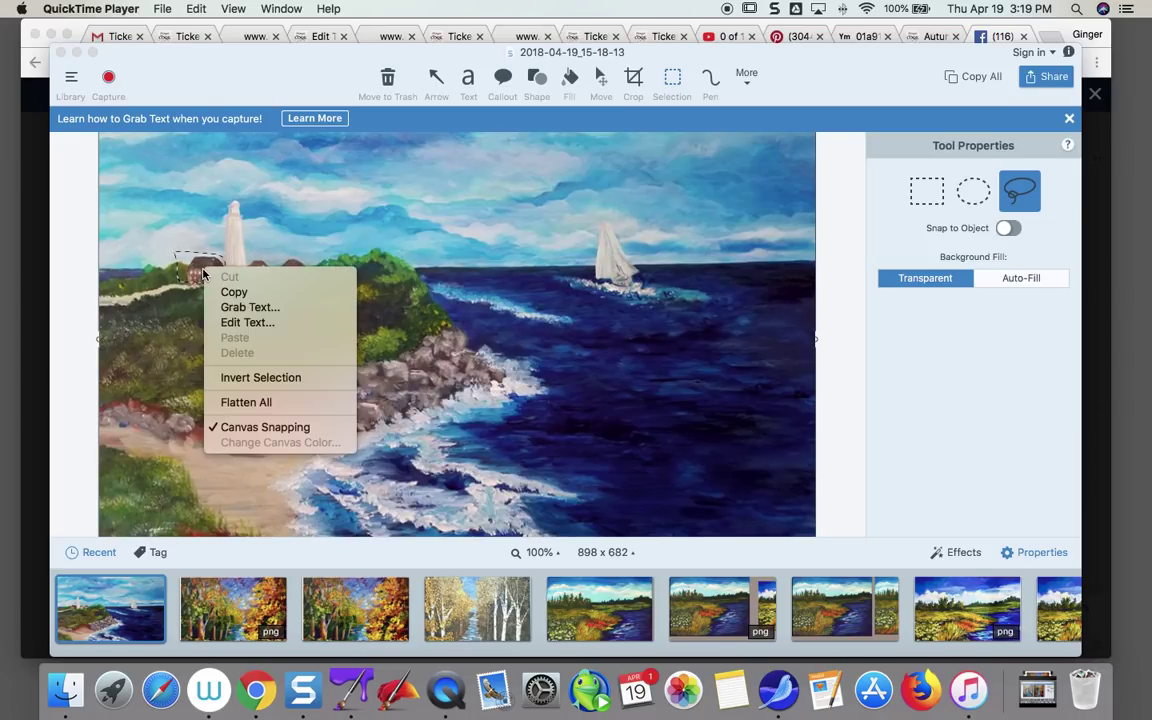
click(218, 292)
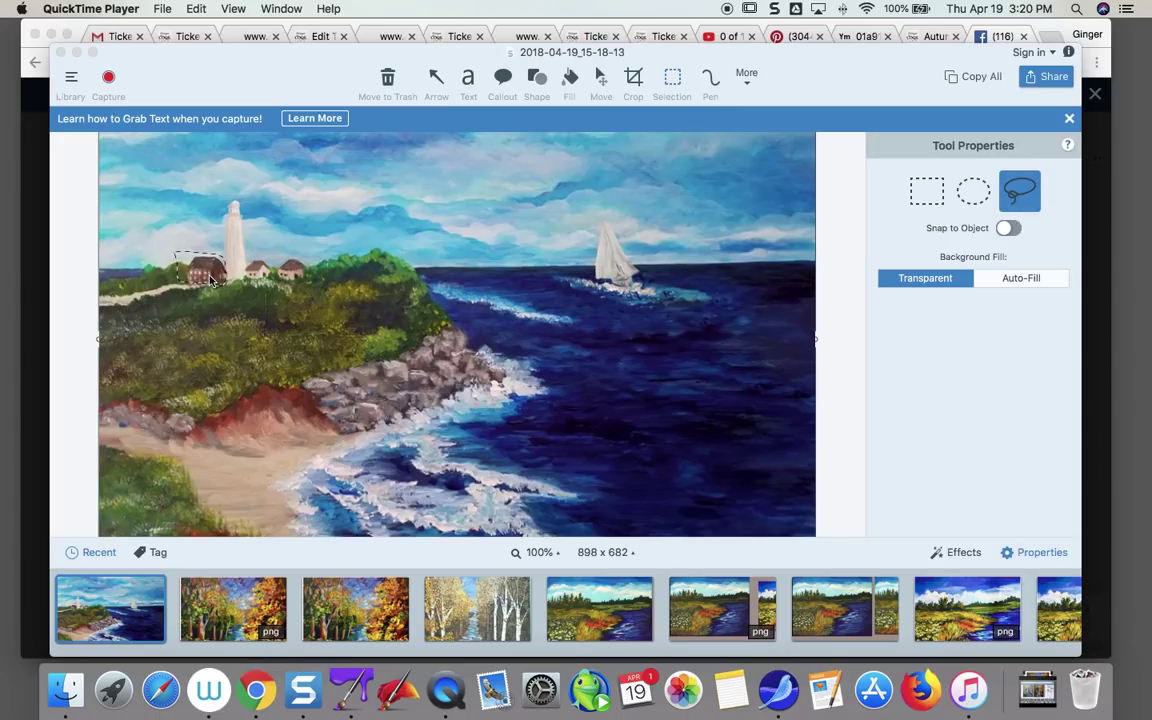
right_click(208, 280)
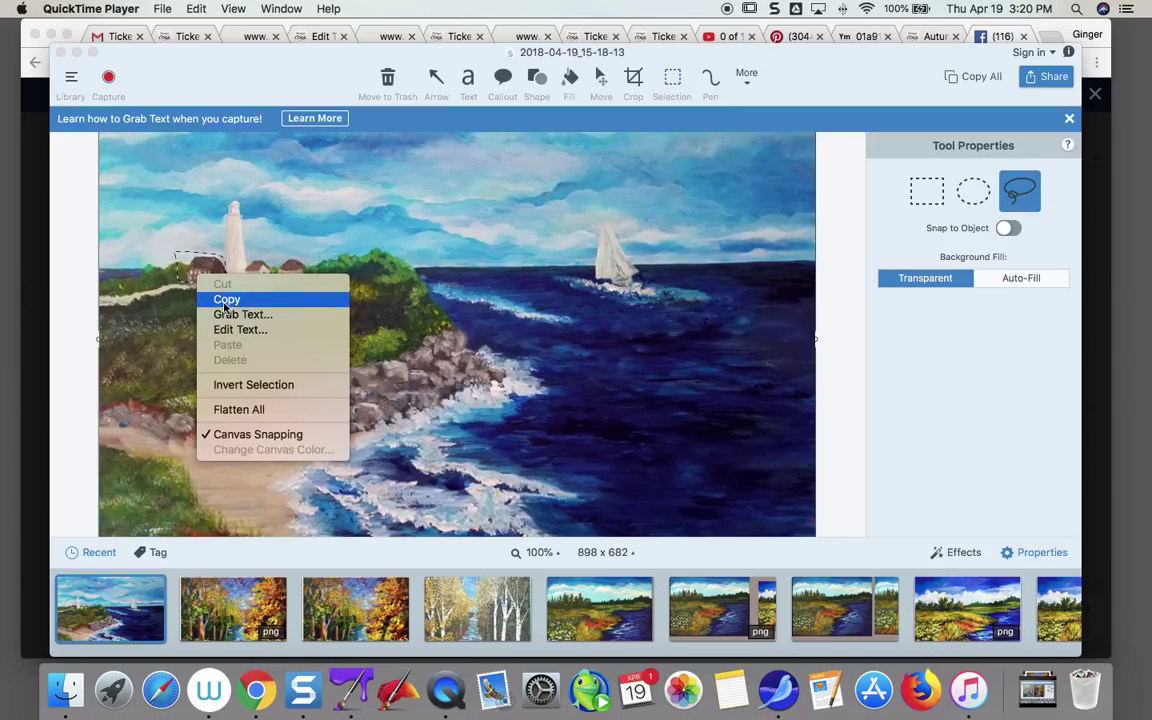
click(225, 300)
right_click(216, 280)
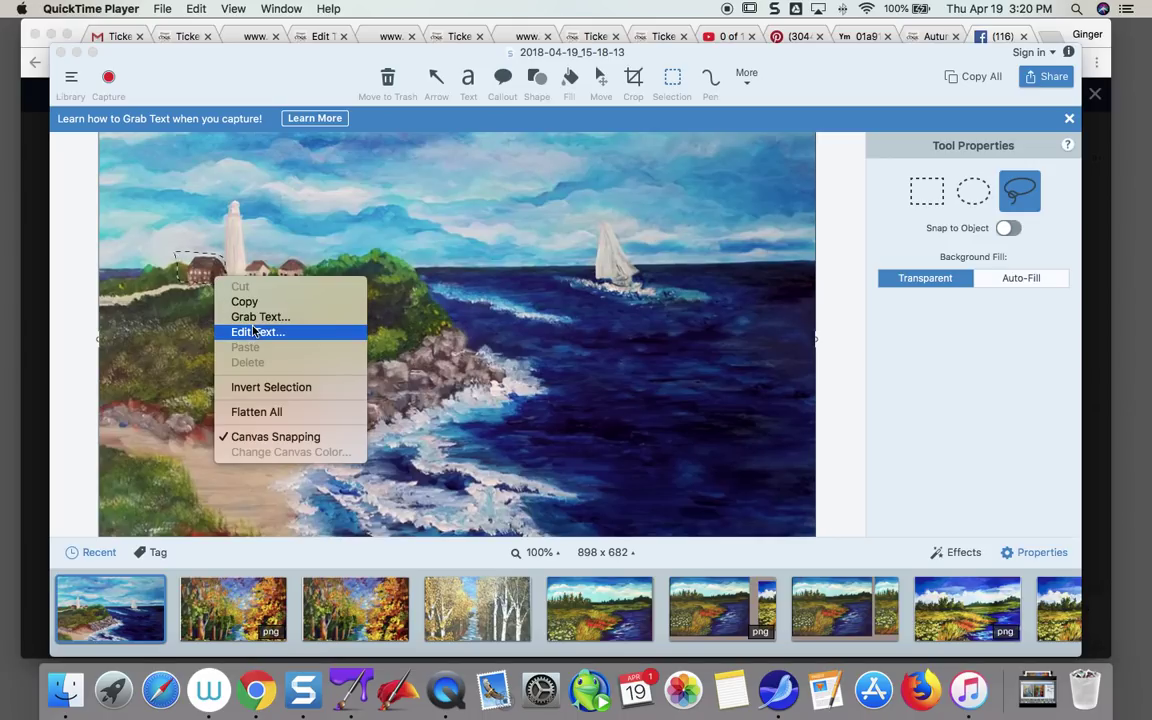
right_click(194, 283)
click(205, 296)
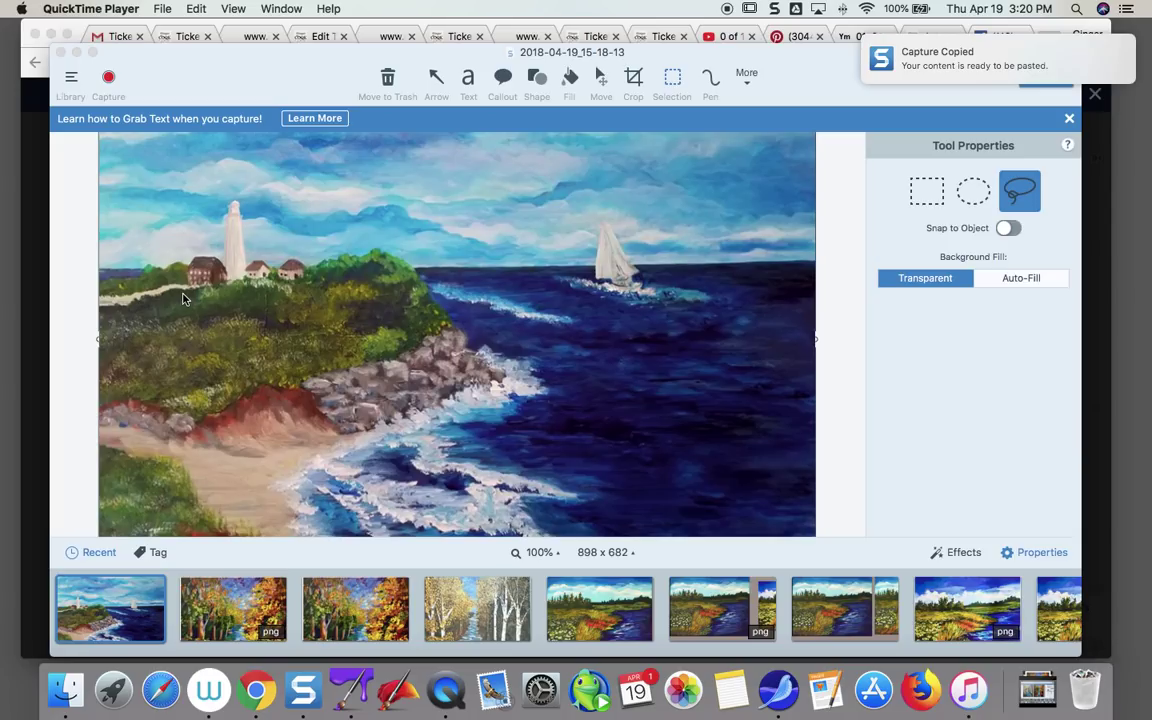
click(197, 290)
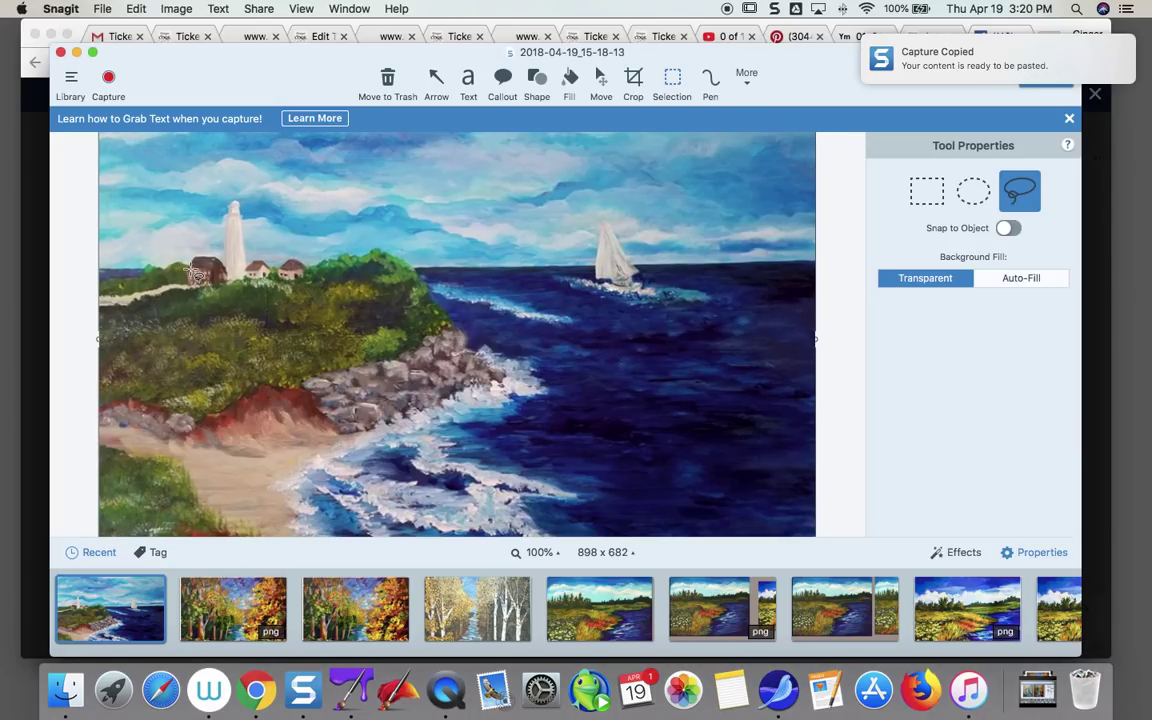
- Try cutting the lassoed brown house out of the painting, then undo the cut
mouse_move(193, 253)
mouse_down()
mouse_move(168, 245)
mouse_move(186, 268)
mouse_move(228, 267)
mouse_move(193, 253)
mouse_up()
right_click(210, 267)
click(226, 277)
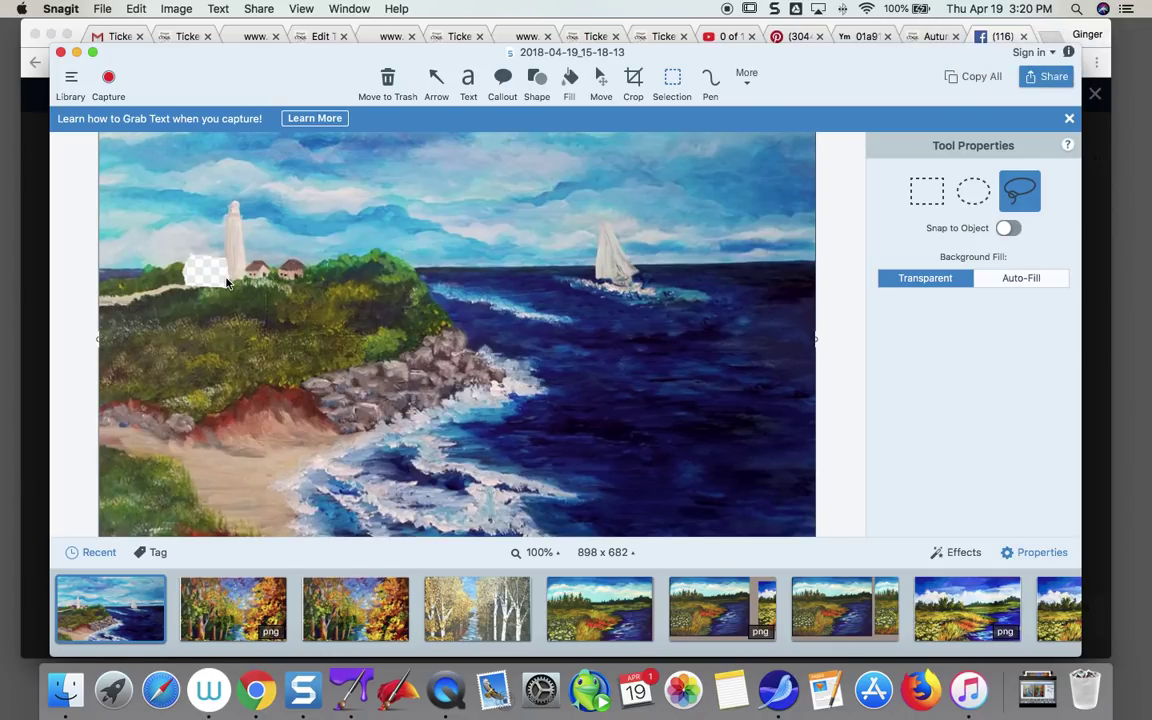
key(super+z)
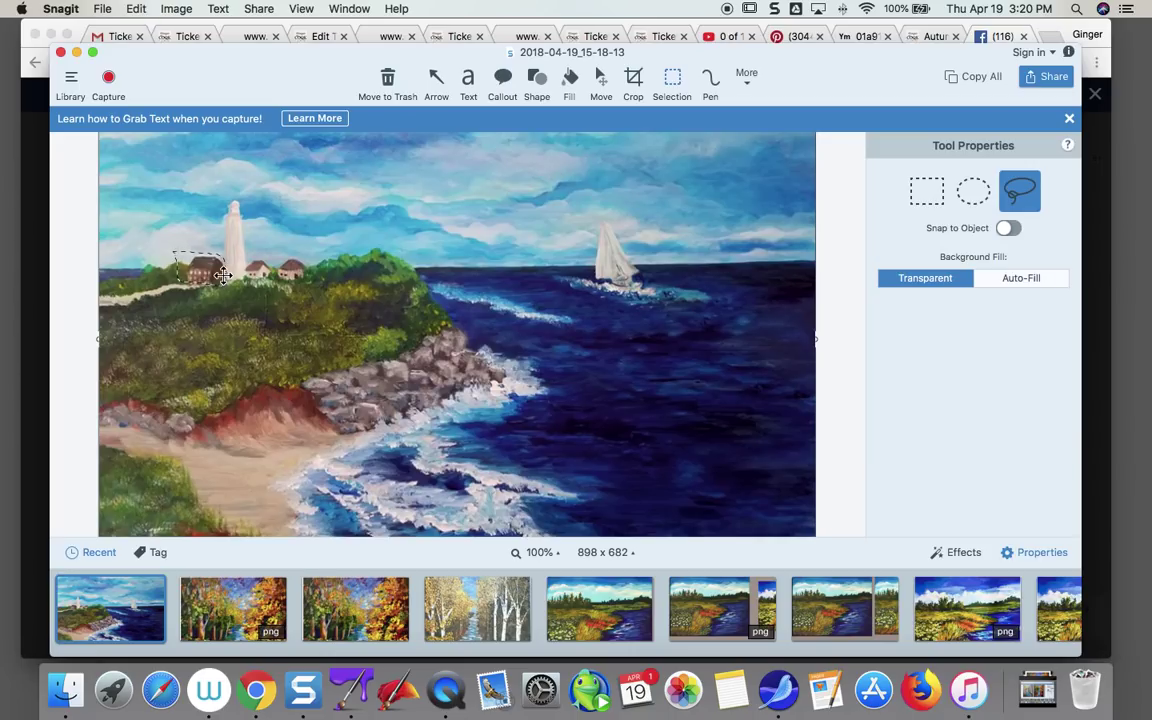
- Copy and paste the selected brown house, placing the duplicate against the original's left side to lengthen the building
right_click(208, 272)
click(250, 291)
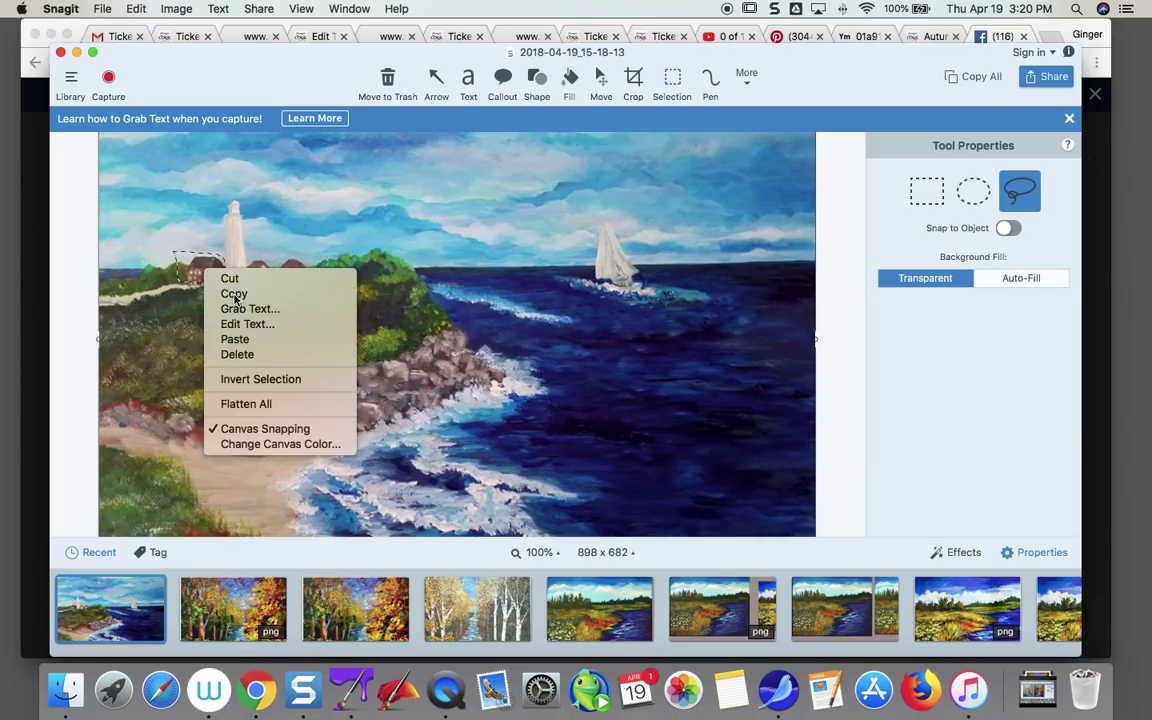
right_click(193, 274)
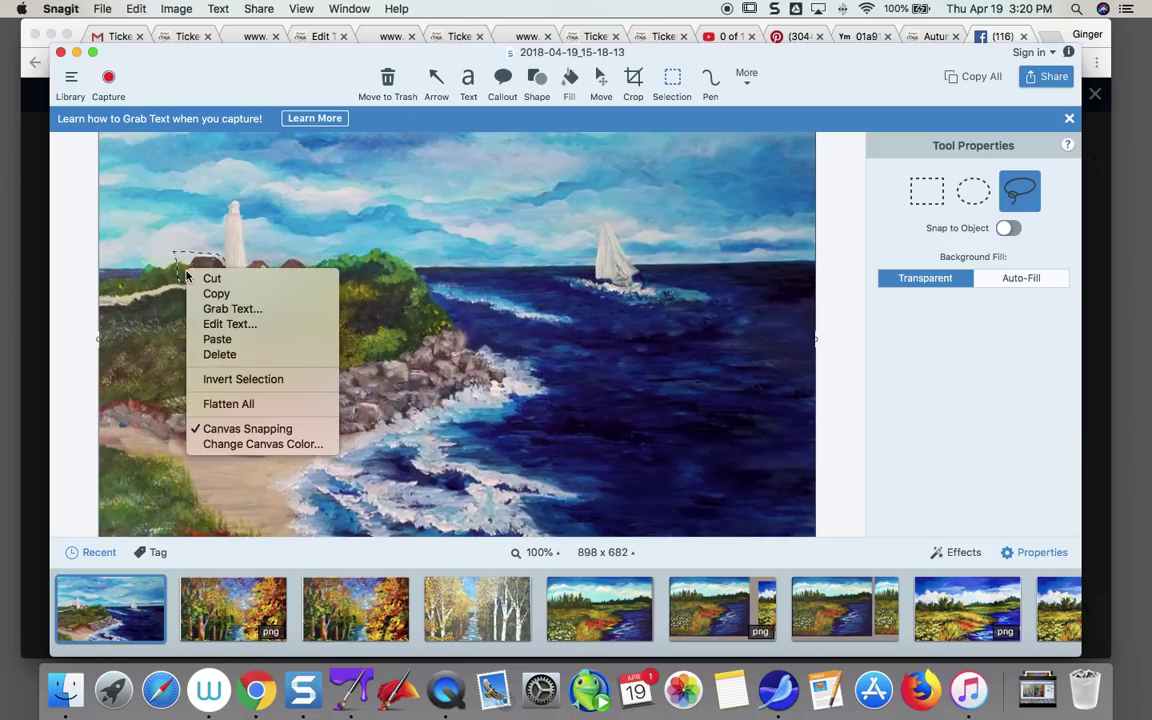
click(216, 339)
drag(193, 302, 127, 273)
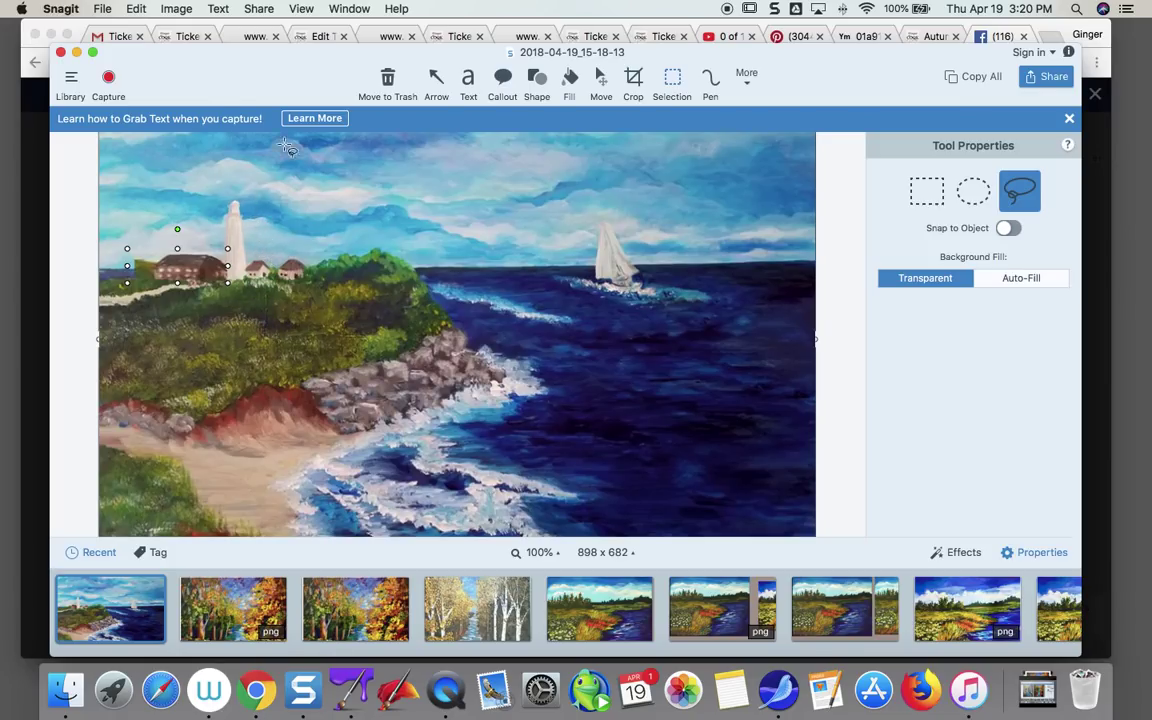
- Deselect the pasted house and flatten all objects into the painting
key(Escape)
click(177, 10)
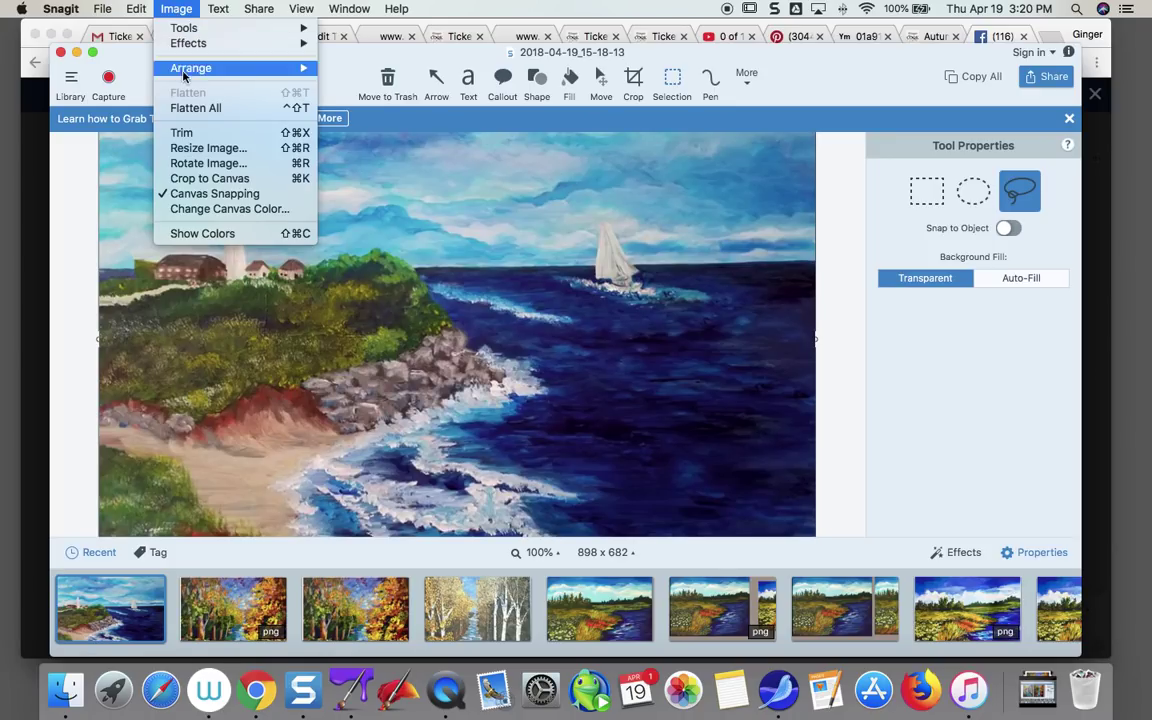
click(190, 107)
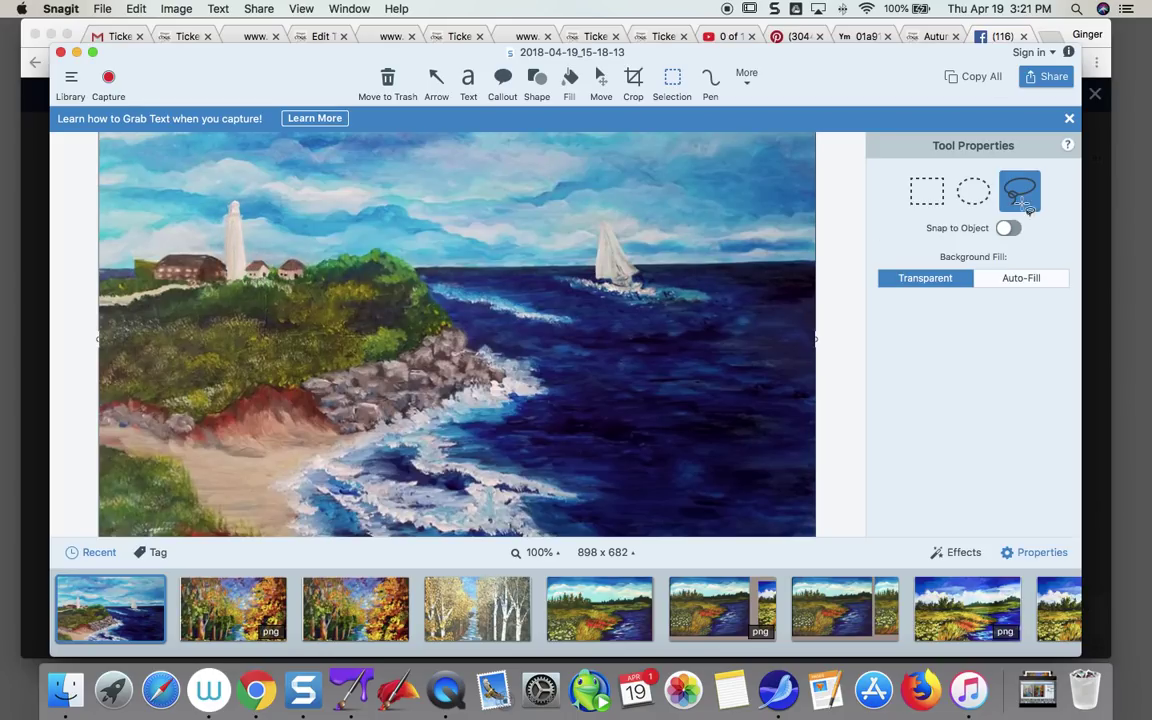
drag(222, 212, 240, 285)
key(super+z)
key(Escape)
- Lasso the white lighthouse closely along its outline and cut it out of the painting
mouse_move(222, 218)
mouse_down()
mouse_move(221, 254)
mouse_move(244, 281)
mouse_move(234, 189)
mouse_move(224, 218)
mouse_up()
right_click(234, 232)
click(240, 231)
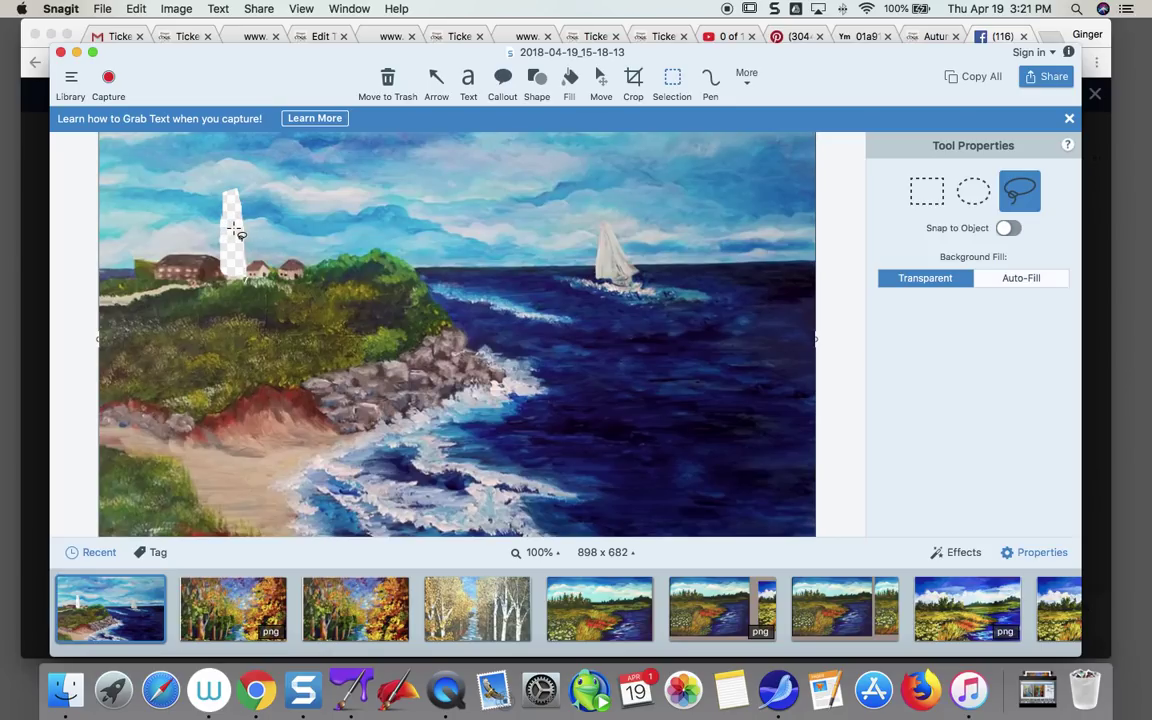
- Paste the cut lighthouse and move it back over the gap it left beside the houses
right_click(233, 228)
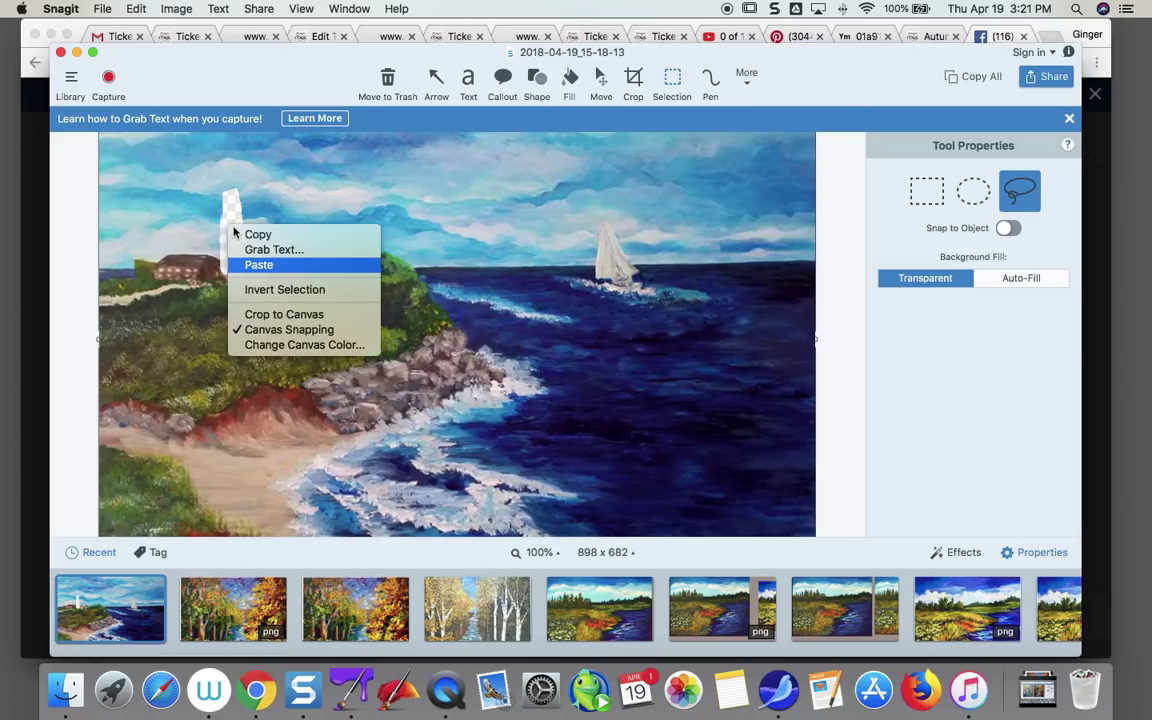
click(258, 265)
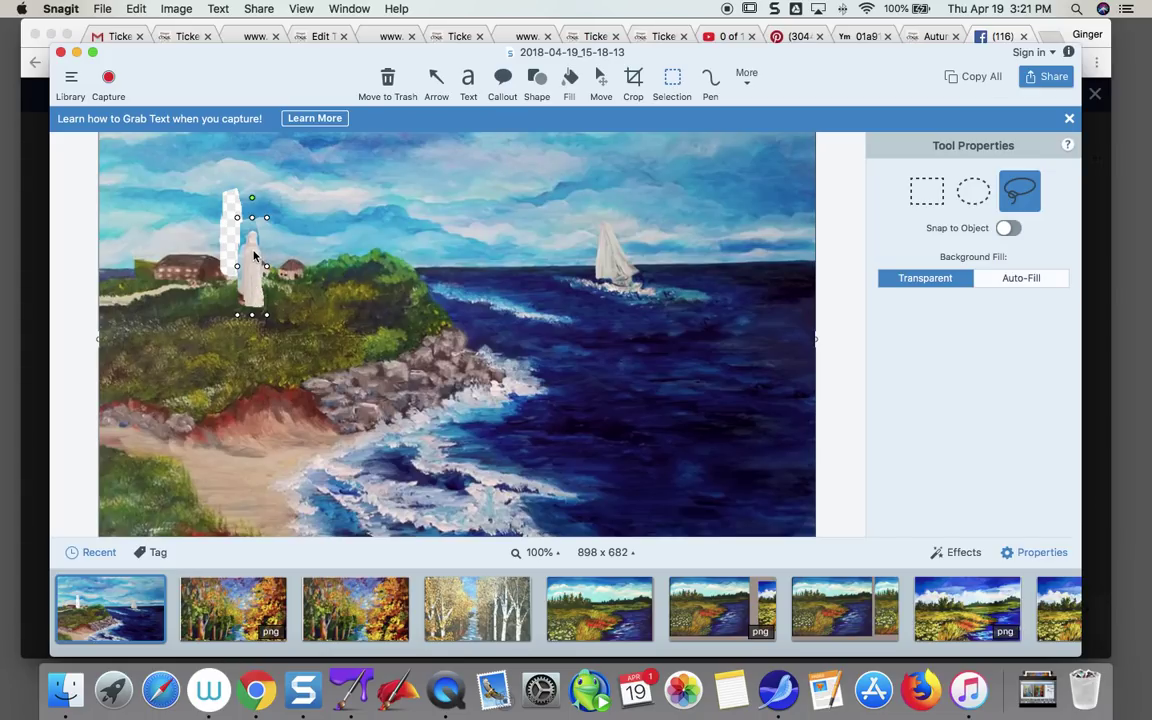
mouse_move(251, 253)
mouse_down()
mouse_move(233, 240)
mouse_move(240, 227)
mouse_up()
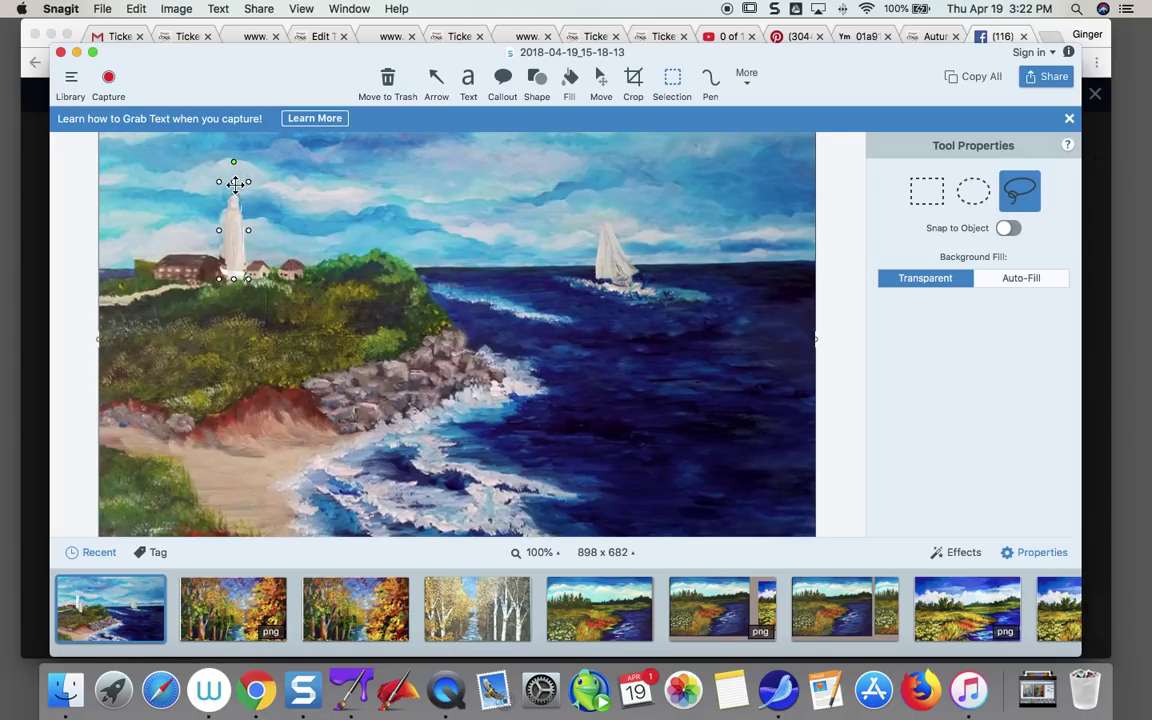
- Stretch the pasted lighthouse taller and reposition it so it covers the gap and stands on the hill
drag(238, 182, 234, 183)
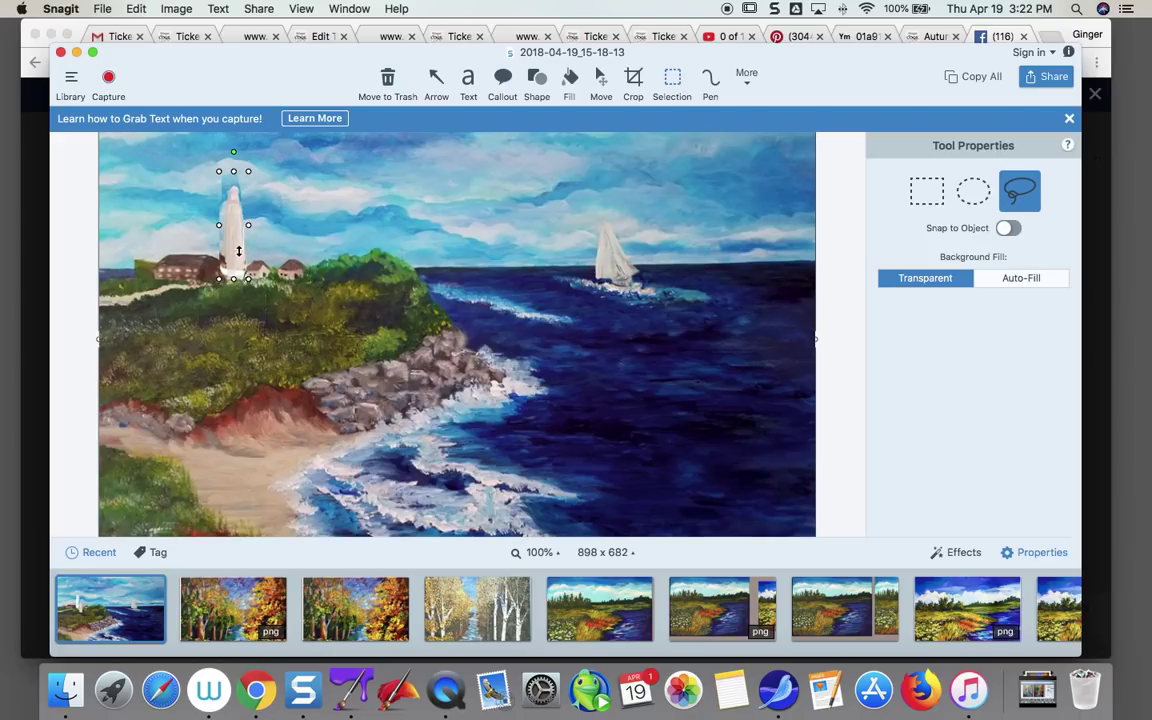
drag(234, 171, 234, 134)
drag(234, 278, 235, 274)
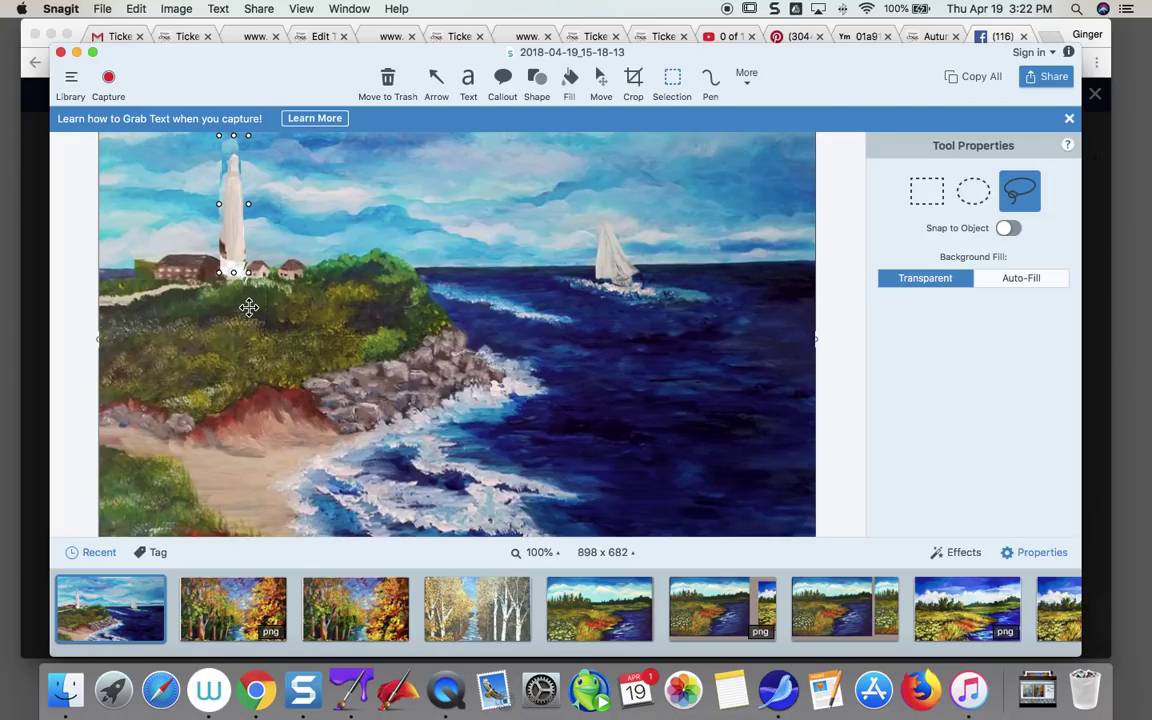
click(236, 145)
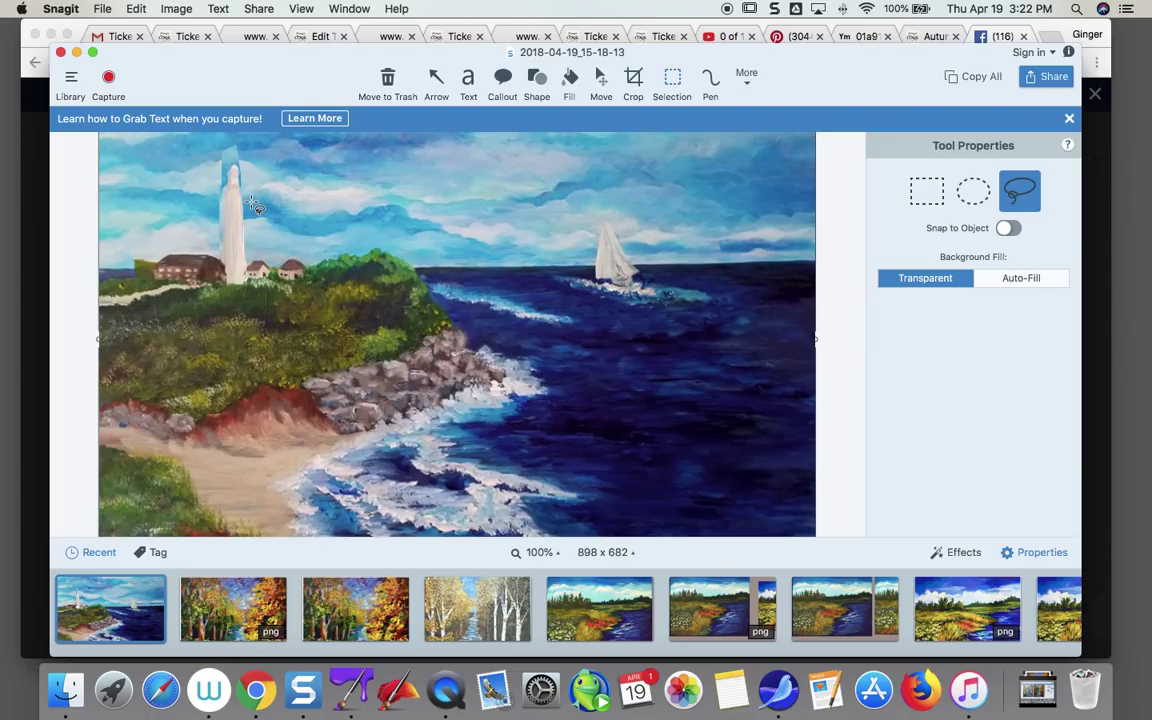
drag(257, 207, 250, 212)
click(469, 82)
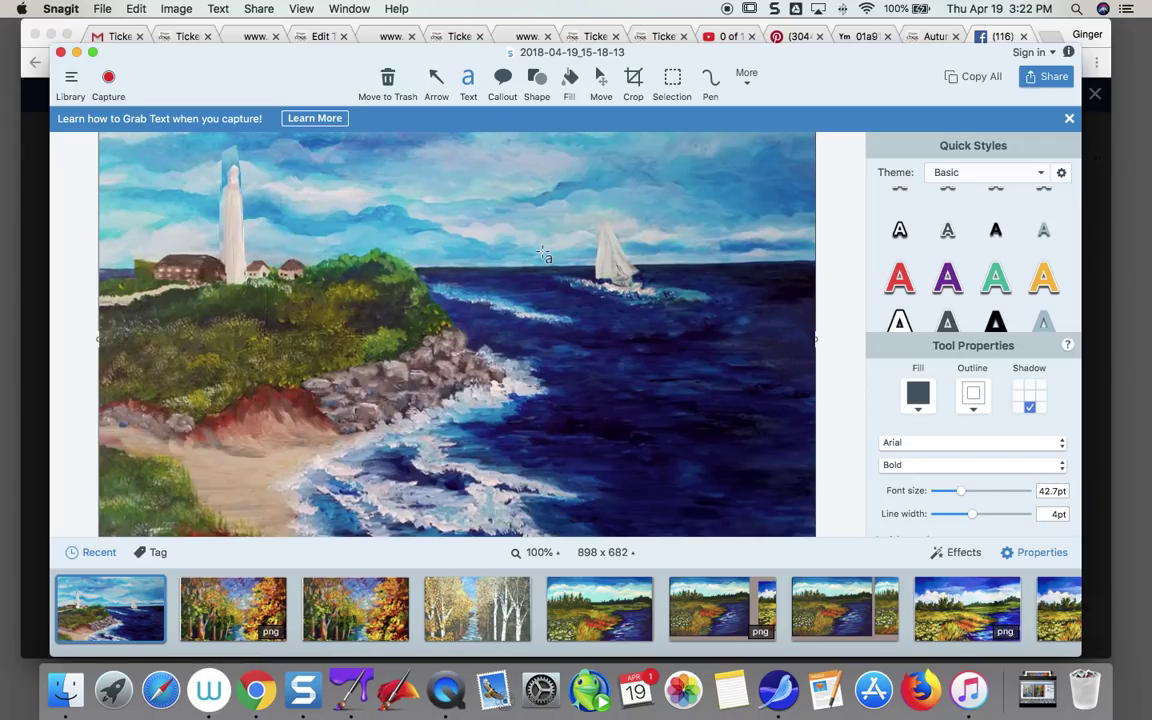
key(s)
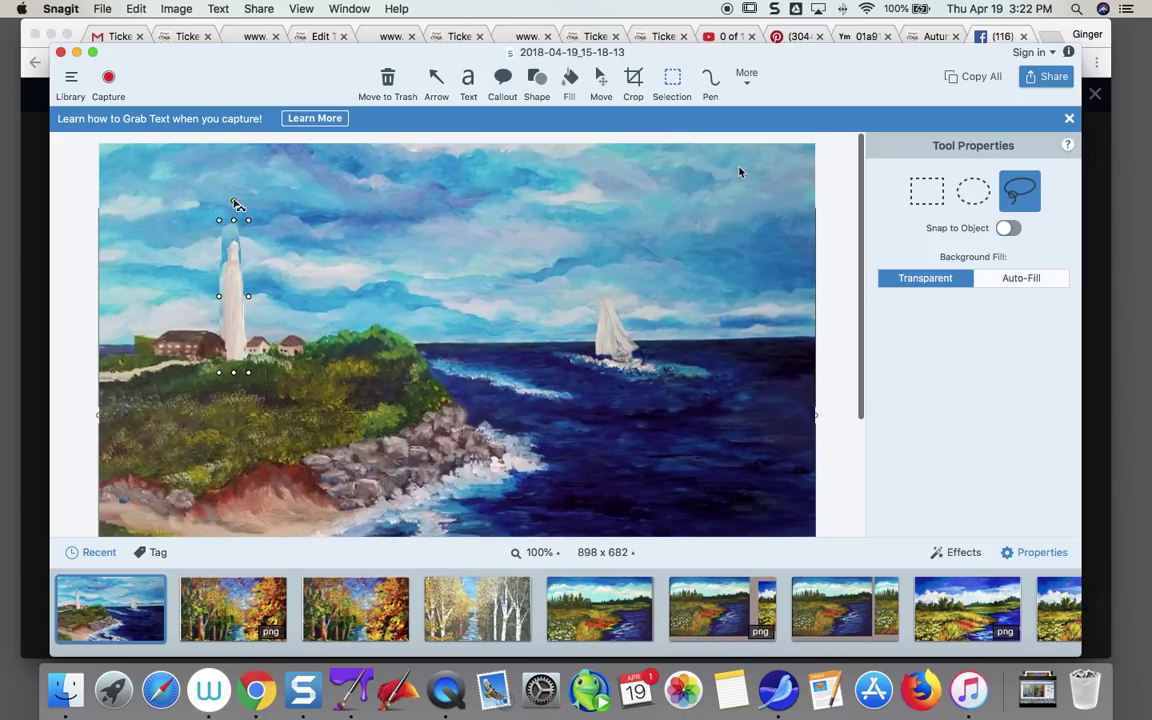
- Rotate the lighthouse slightly clockwise and flatten all objects into the painting
drag(233, 205, 239, 205)
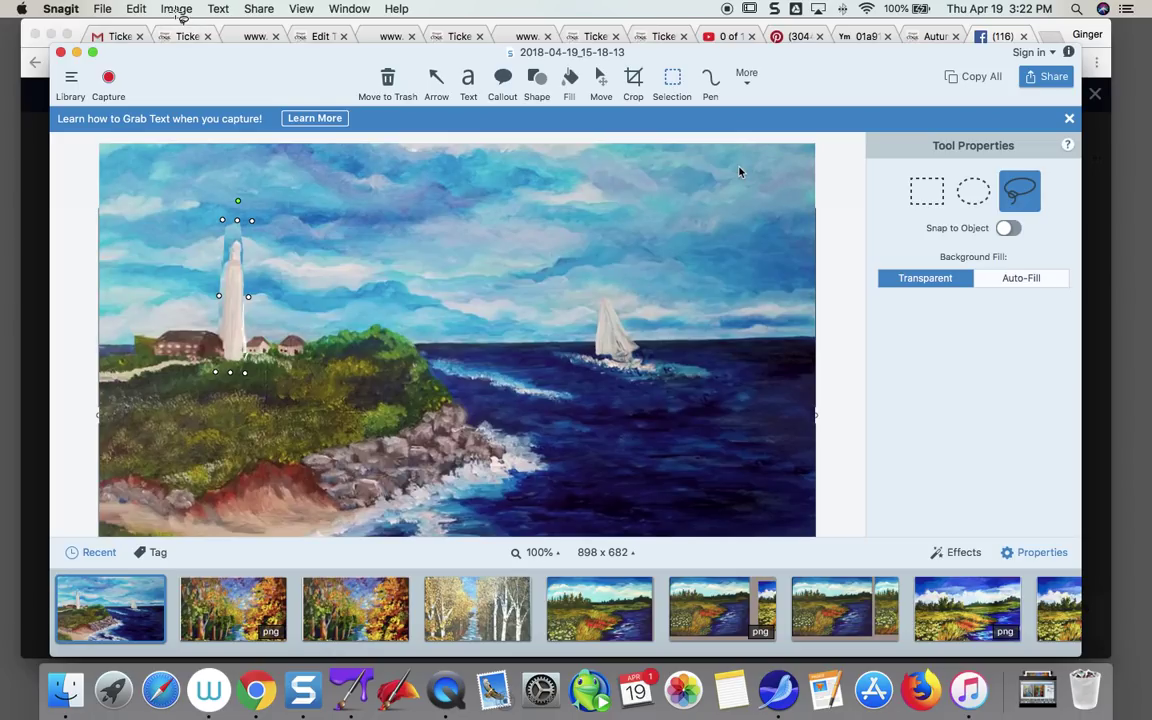
click(176, 10)
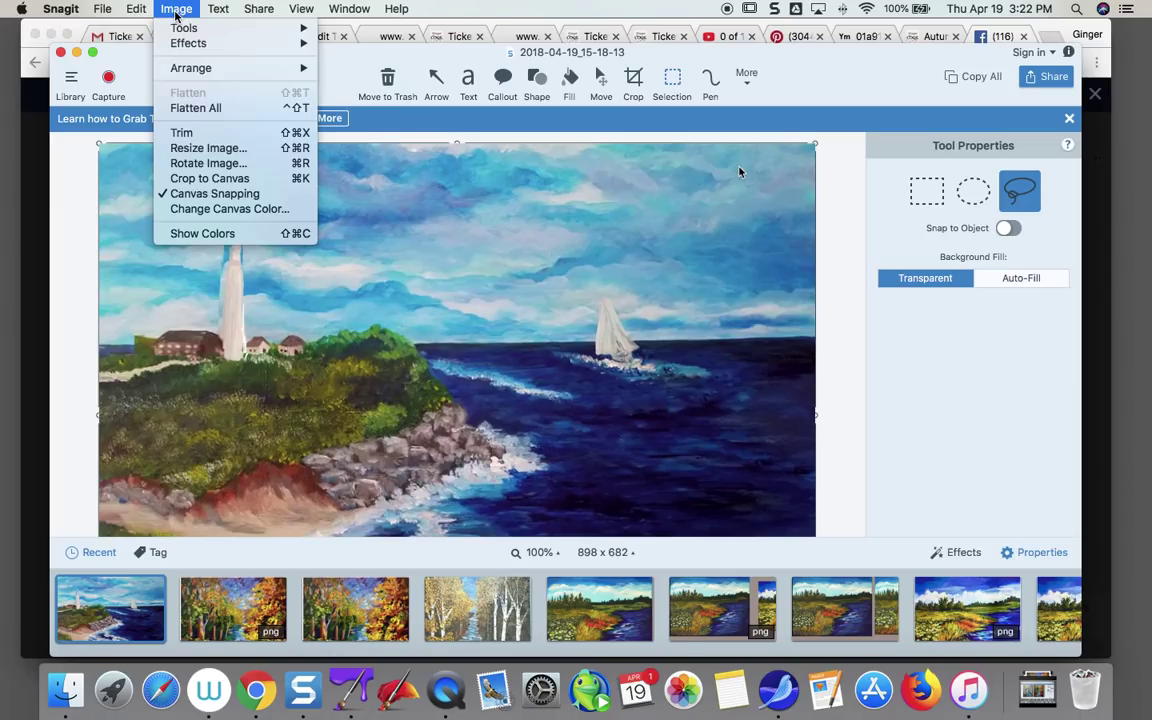
click(185, 106)
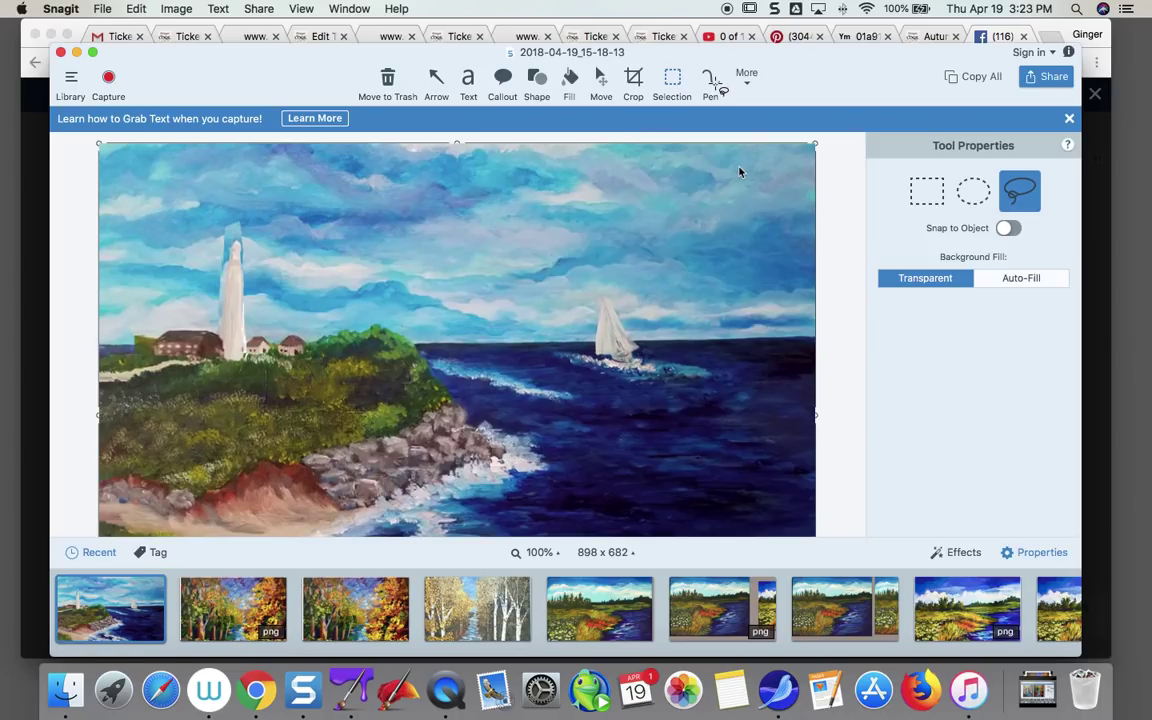
- Set the Pen tool's color to a blue sampled from the painting
click(712, 88)
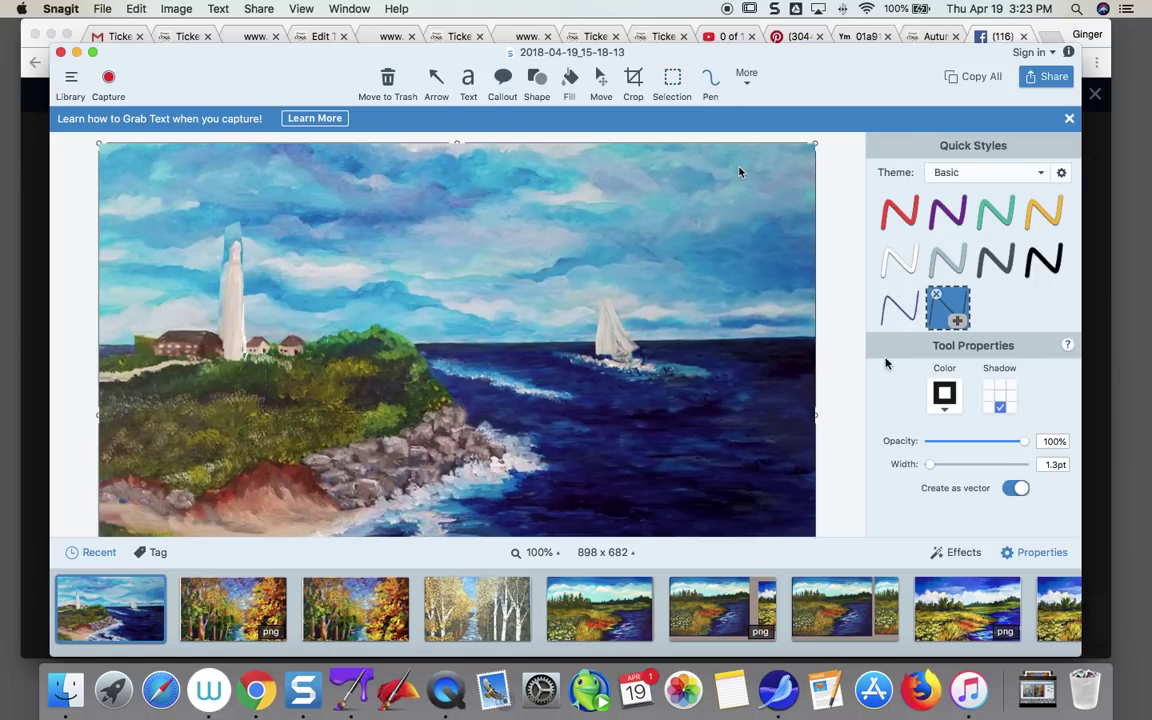
click(944, 398)
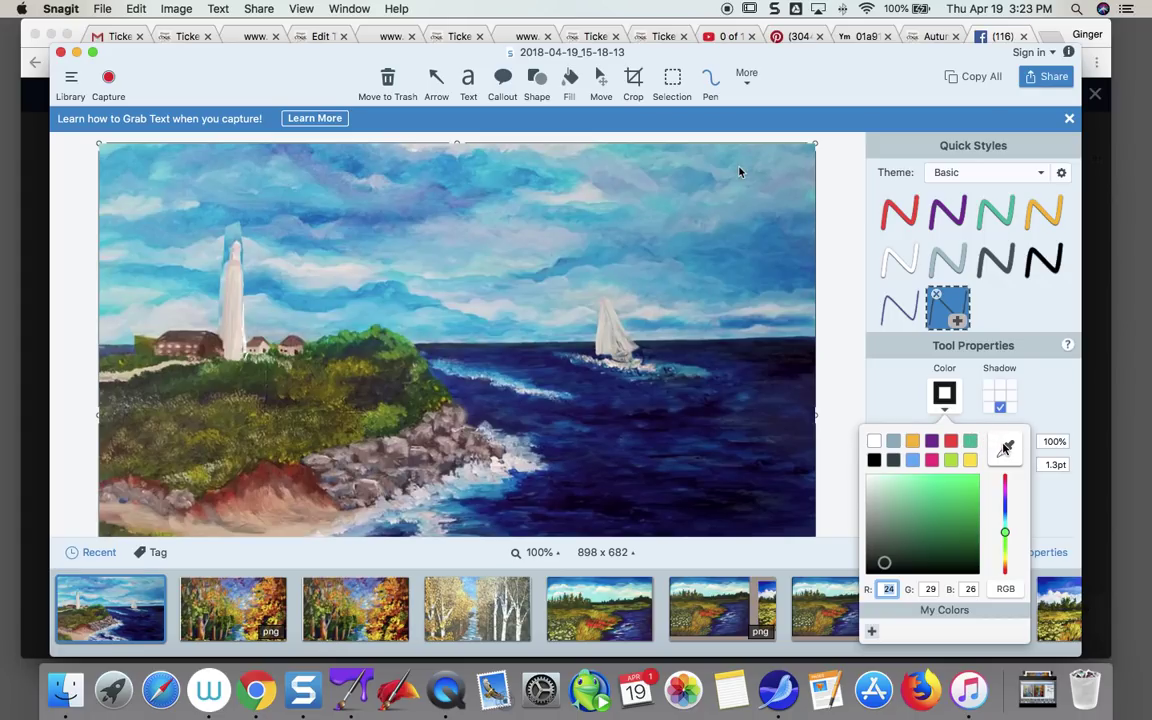
click(908, 404)
click(651, 322)
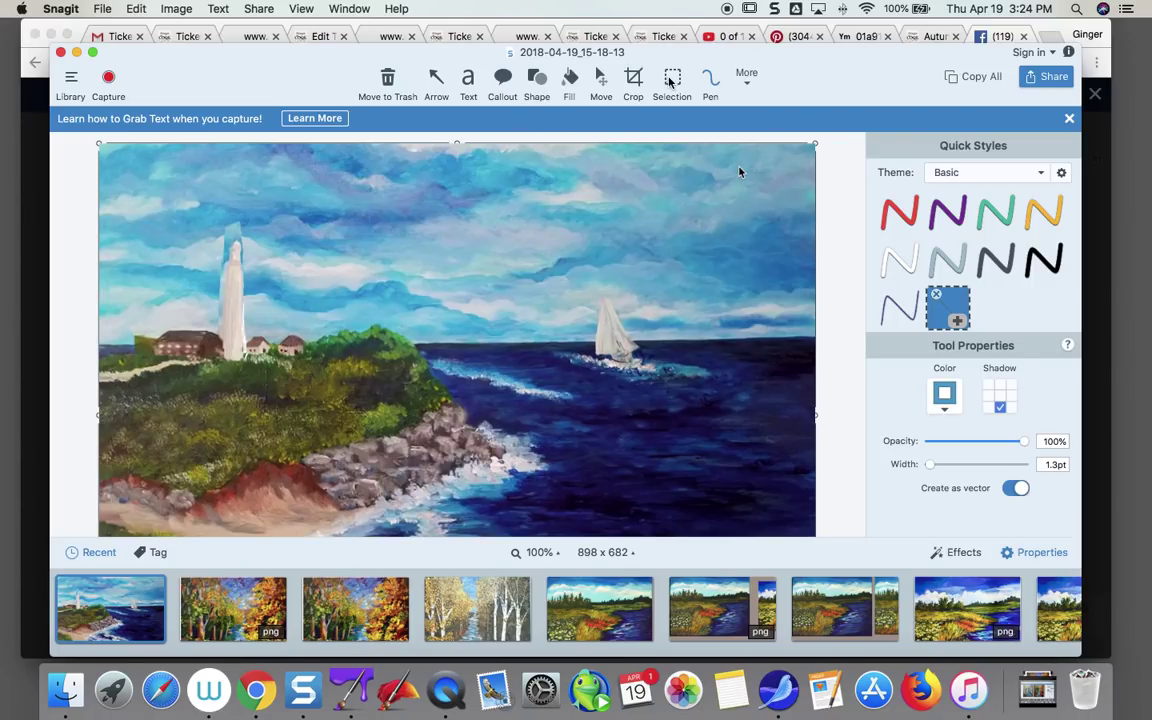
- Lasso the white sailboat together with its wake and copy the selection
click(671, 82)
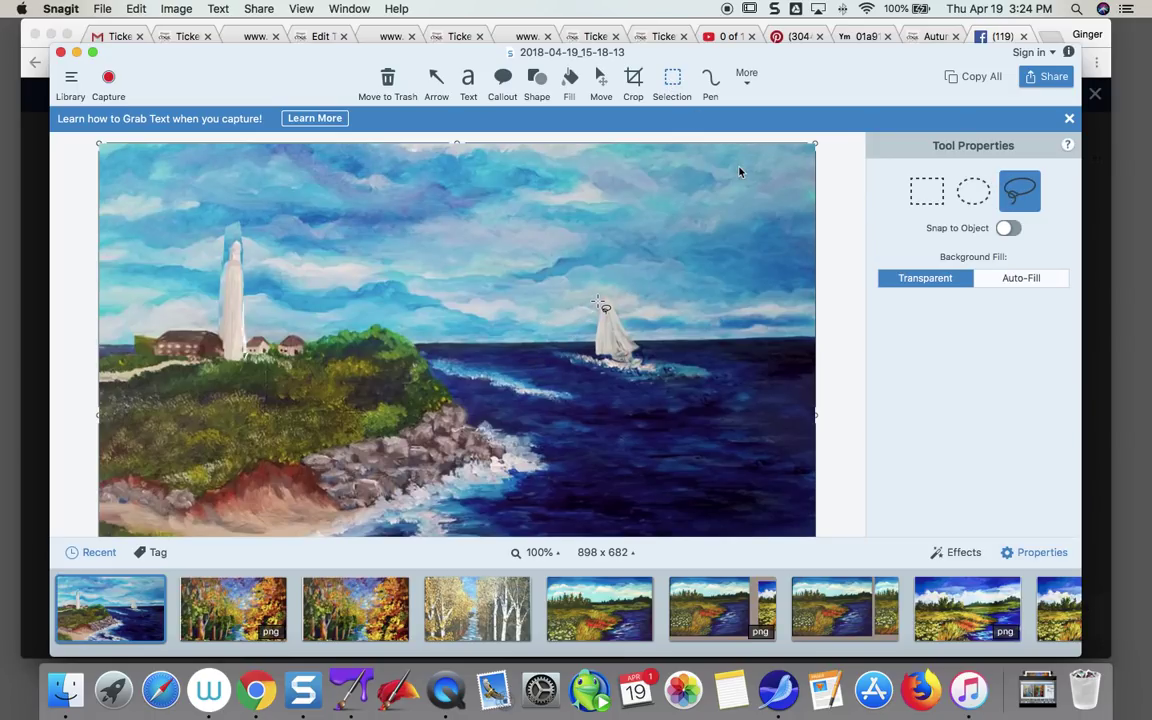
mouse_move(600, 297)
mouse_down()
mouse_move(605, 358)
mouse_move(664, 376)
mouse_move(697, 371)
mouse_move(622, 332)
mouse_move(600, 298)
mouse_up()
right_click(609, 331)
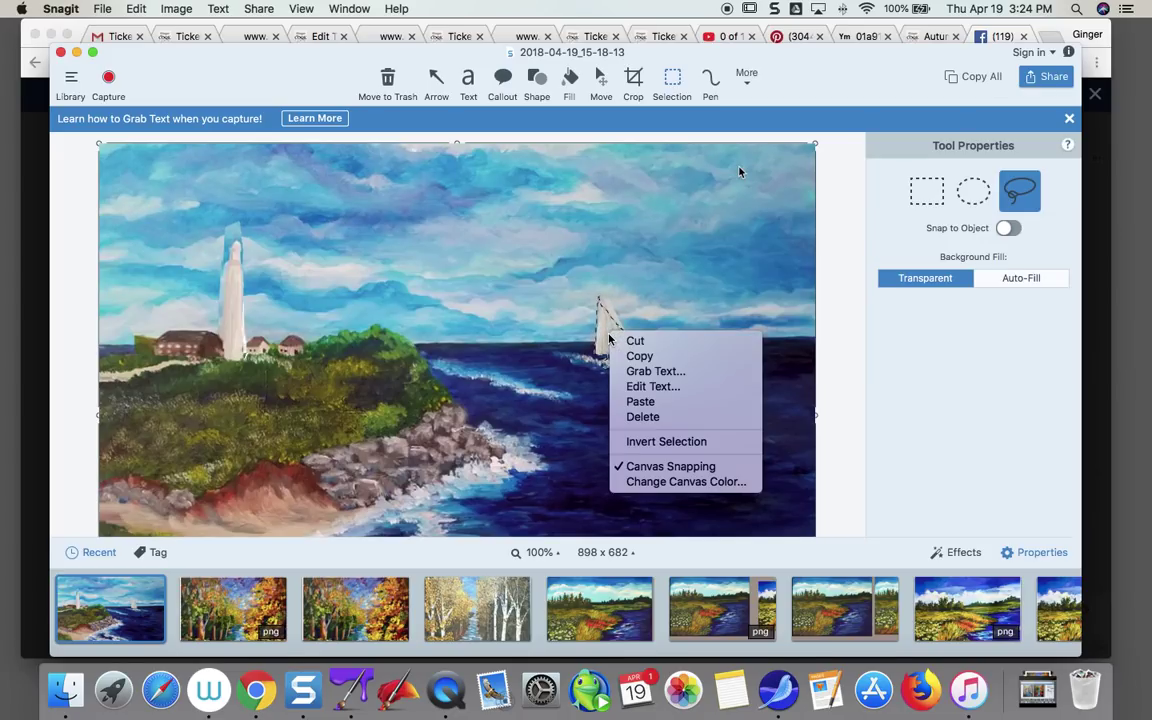
click(632, 358)
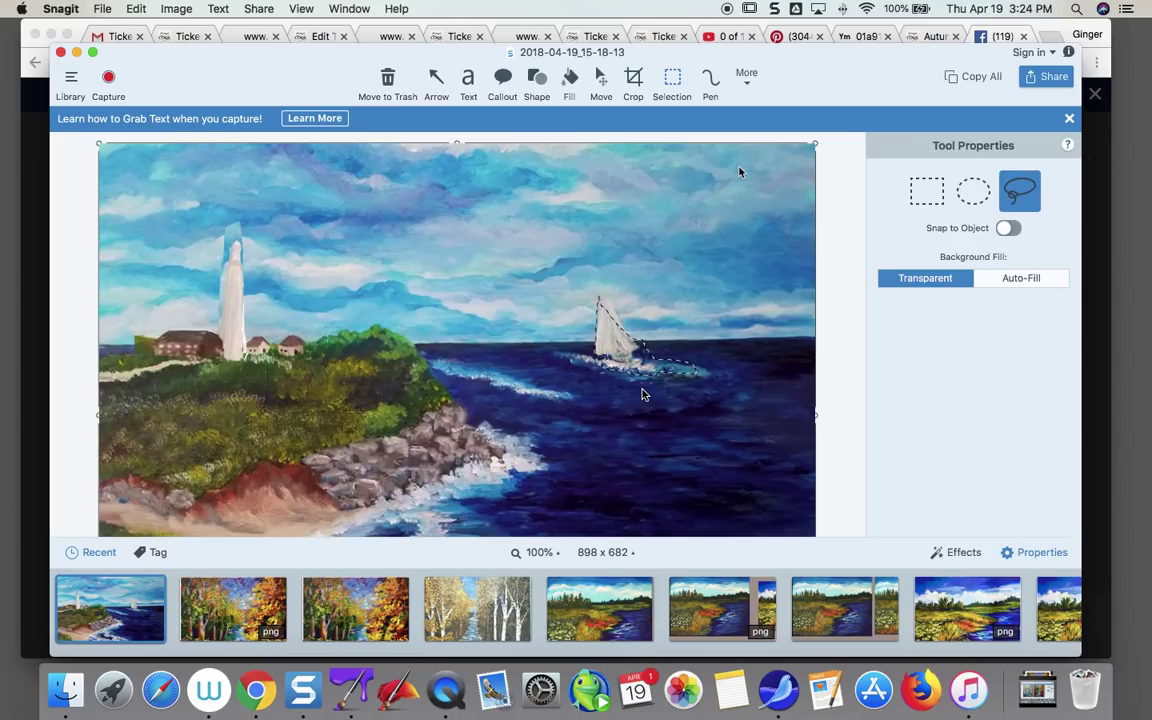
- Paste a second sailboat and place it in the dark water just below and to the right of the original
right_click(645, 394)
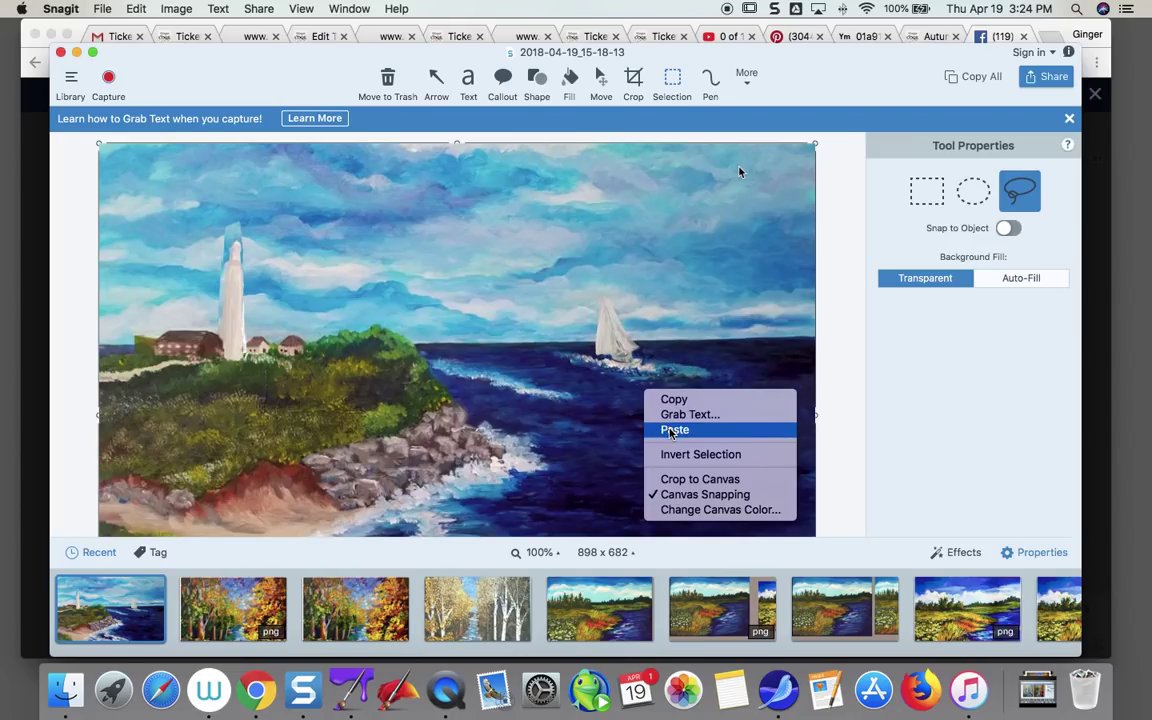
click(670, 429)
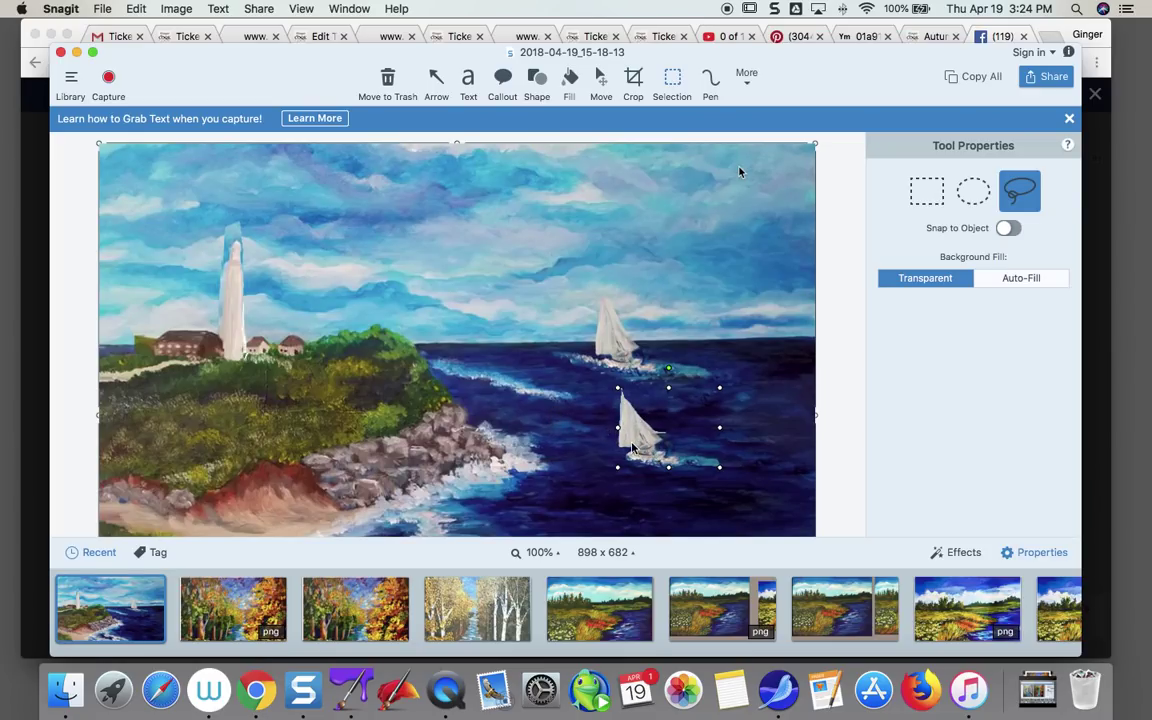
drag(632, 447, 640, 427)
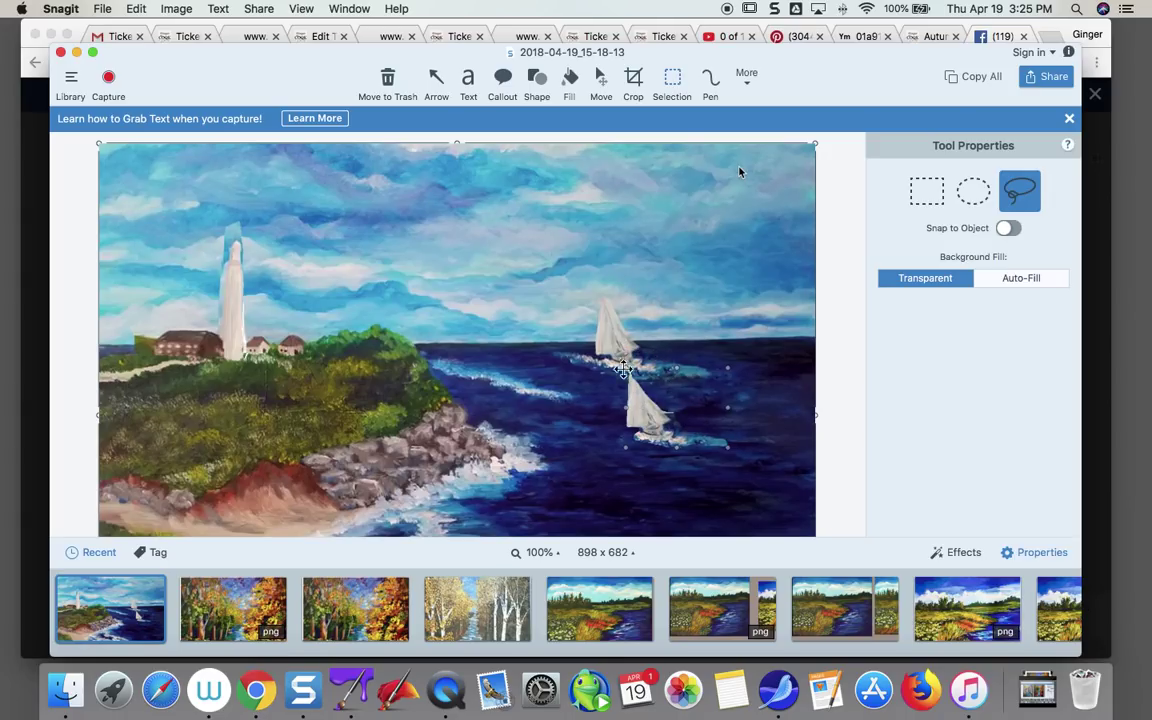
scroll(653, 406, down, 1)
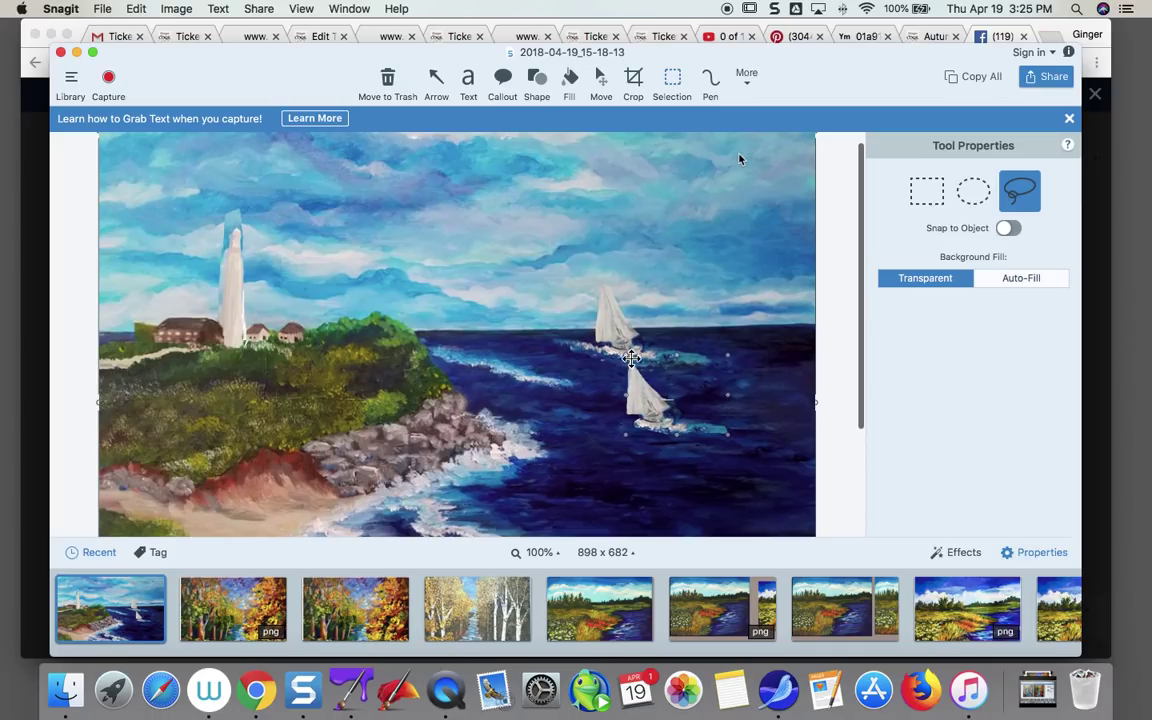
- Reposition the pasted sailboat so it slightly overlaps the original boat's lower right side, just below the horizon
drag(609, 349, 638, 352)
scroll(636, 352, down, 1)
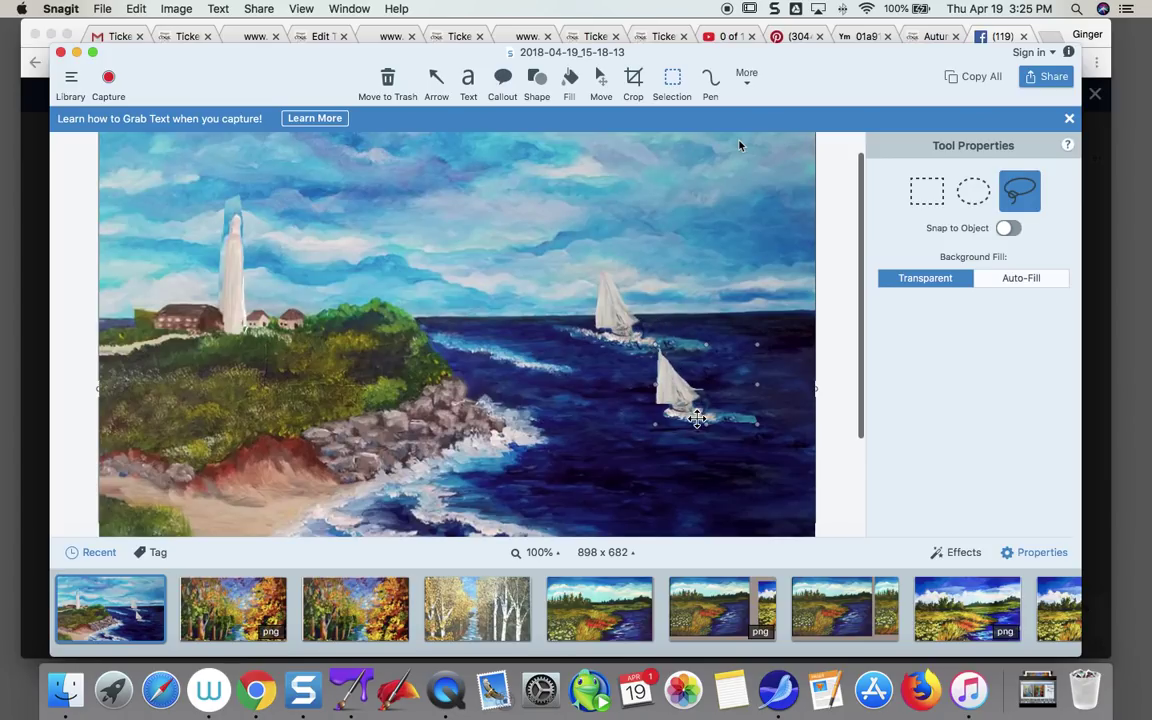
drag(662, 330, 637, 293)
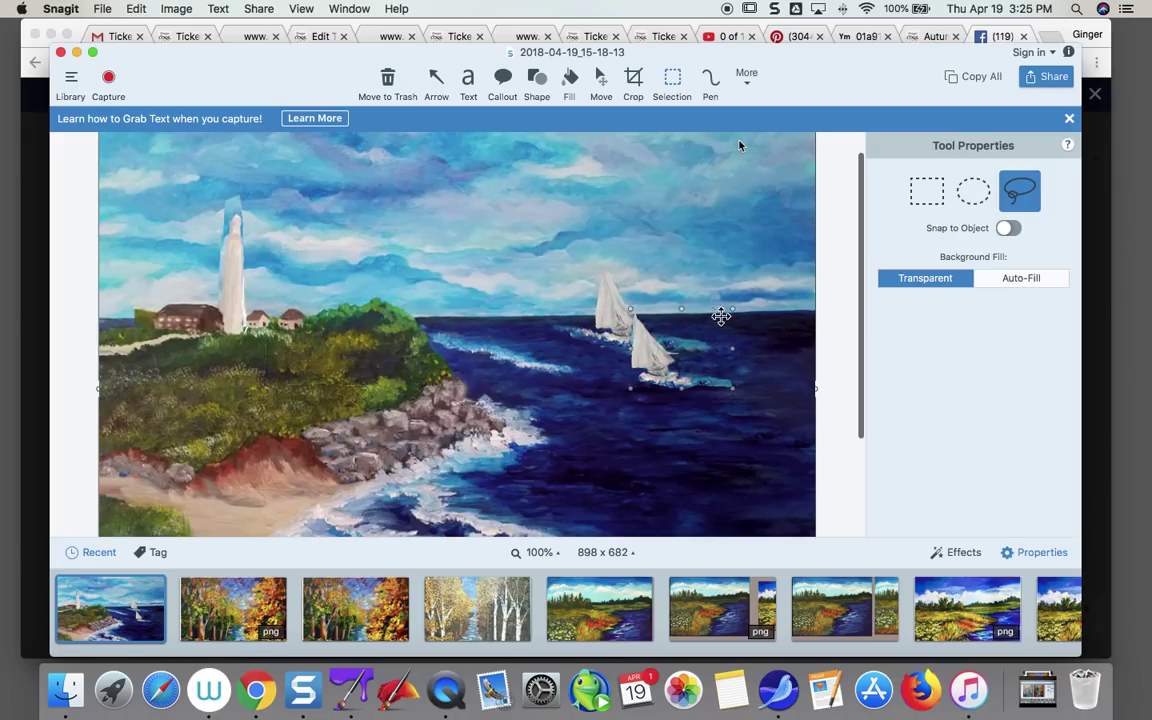
click(757, 307)
- Save the edited painting as the PNG image 2018-04-19_15-18-13 in Downloads
click(102, 10)
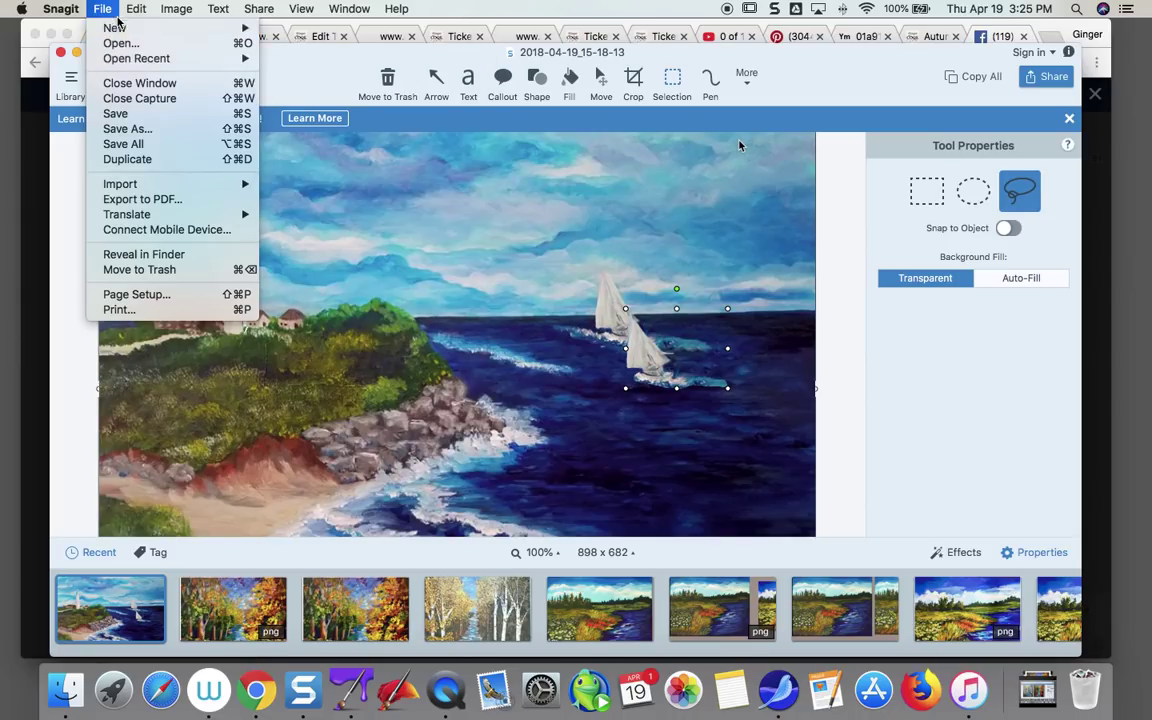
click(118, 114)
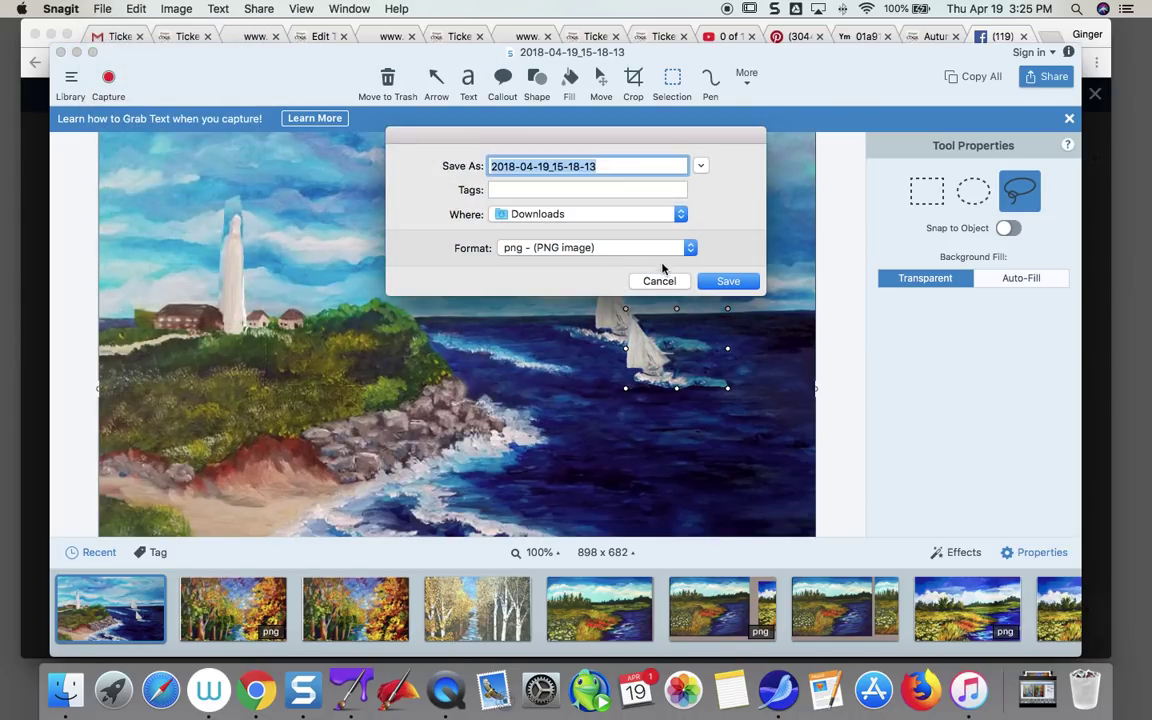
click(720, 281)
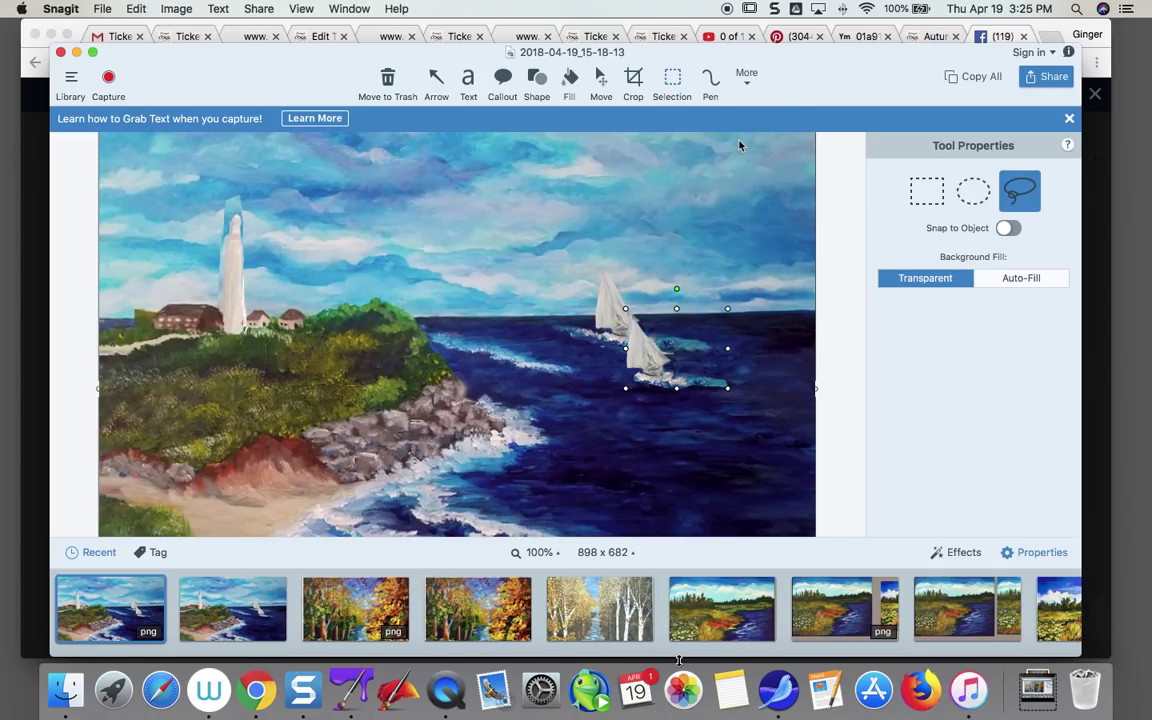
- Switch to Painter Essentials 6 and open the 2018-04-19_15-18-13 image from Downloads
click(350, 690)
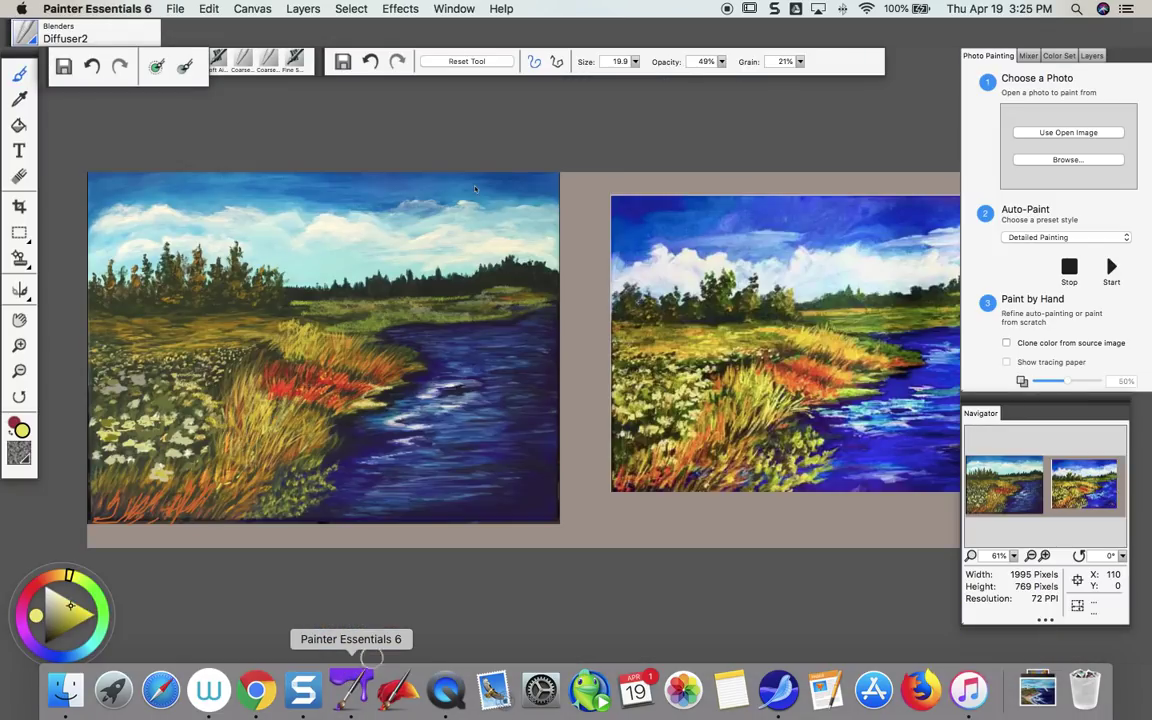
click(174, 10)
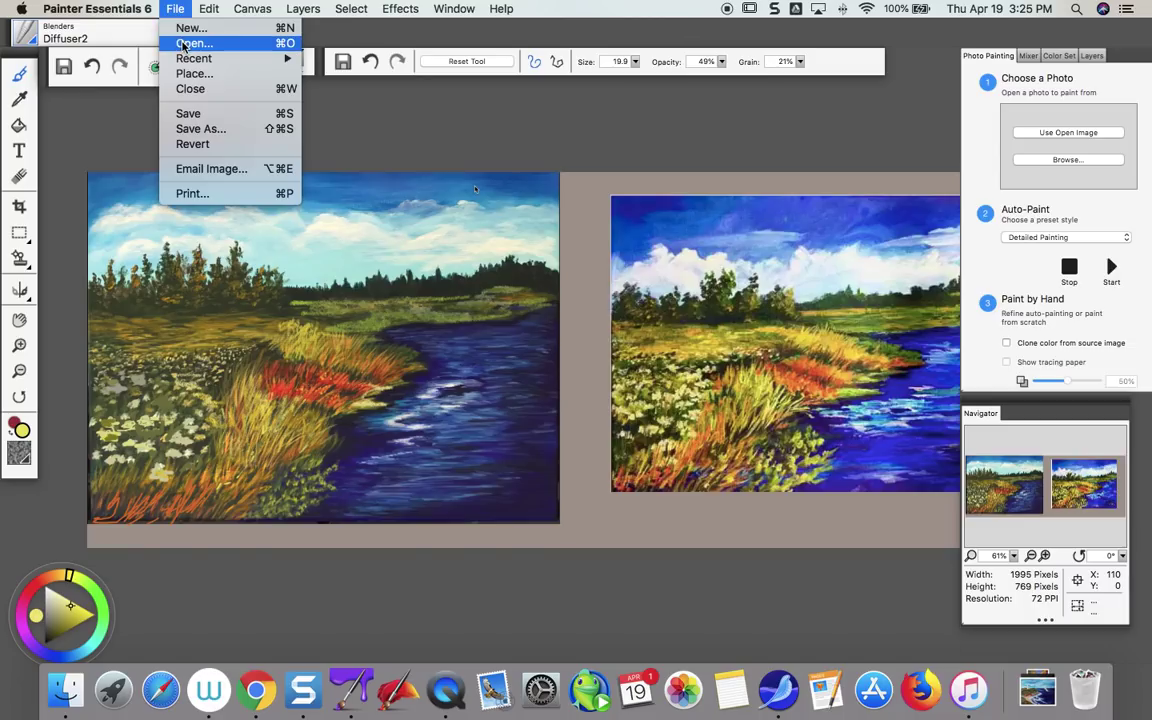
click(345, 124)
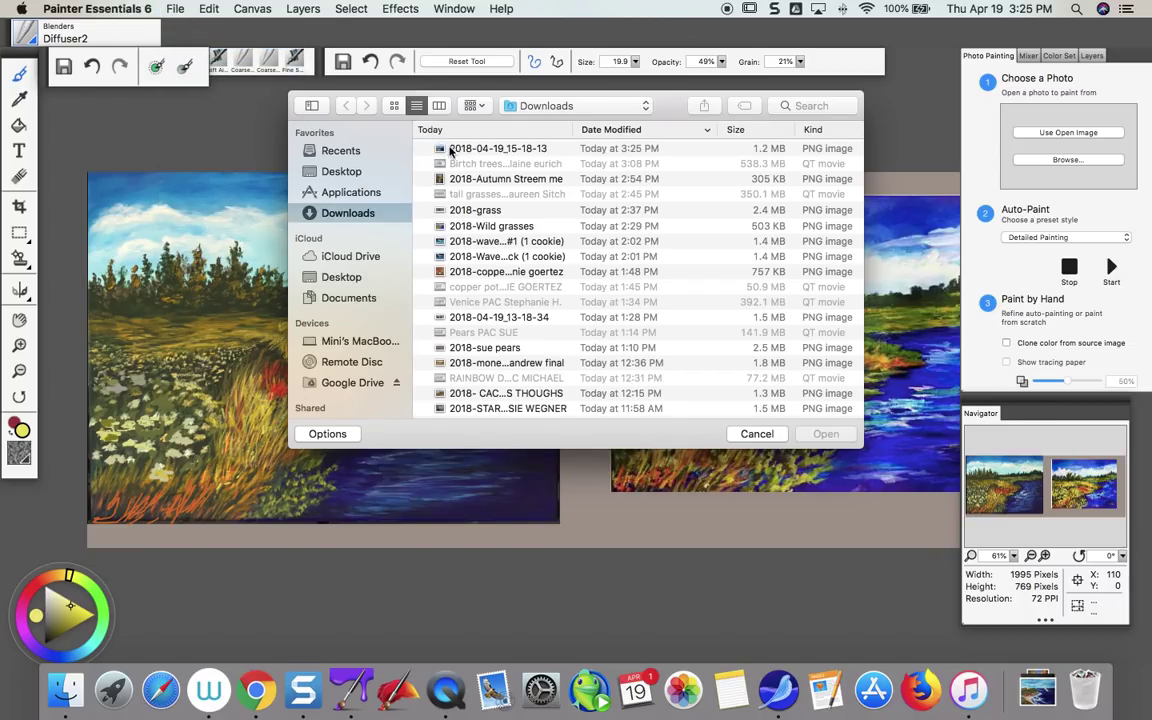
click(430, 148)
click(826, 433)
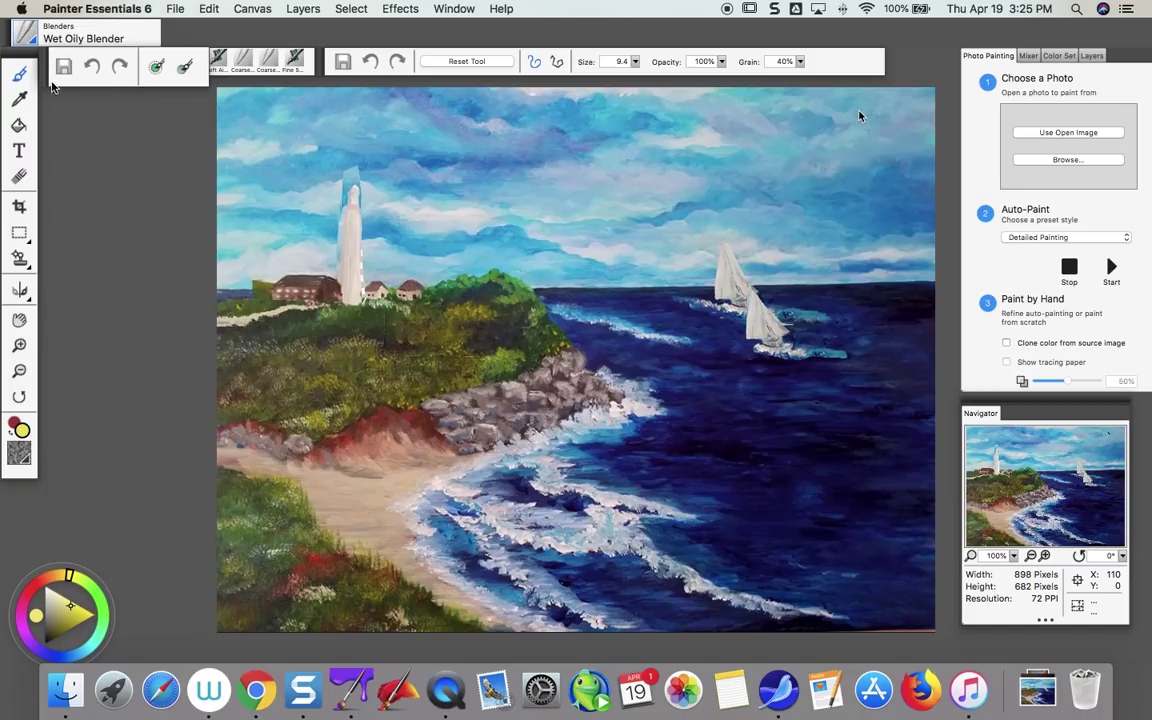
- Add a new layer and choose the Fine Camel brush from Acrylics & Oils
click(305, 9)
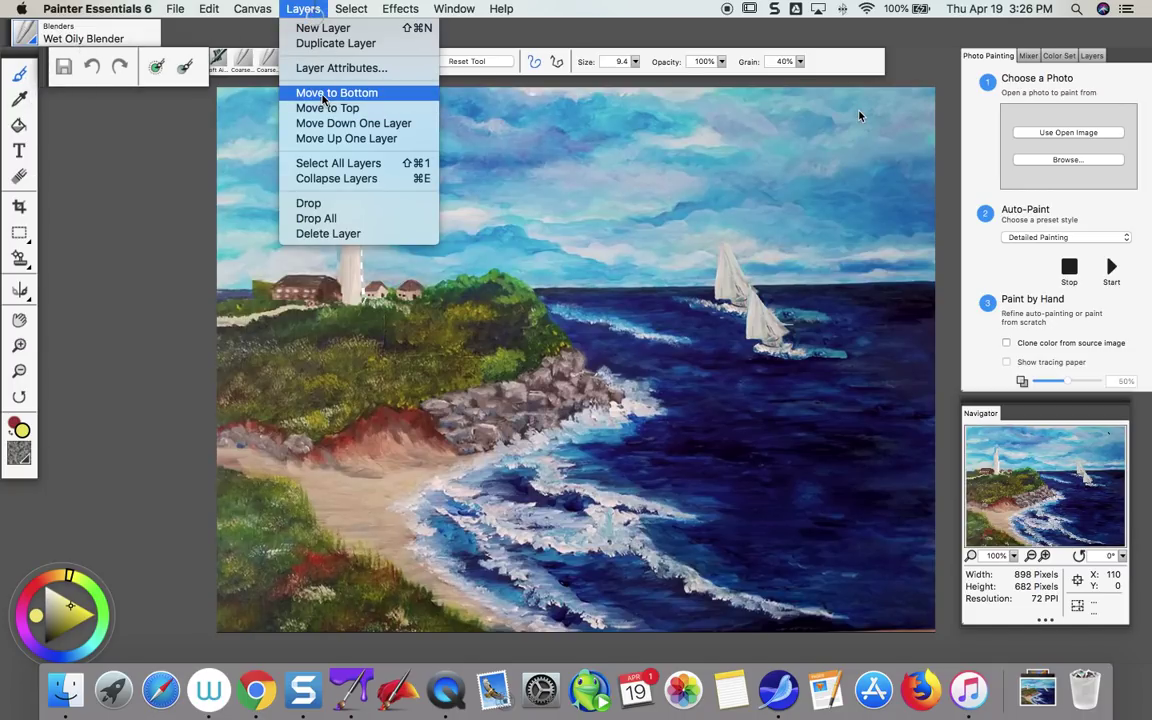
click(318, 28)
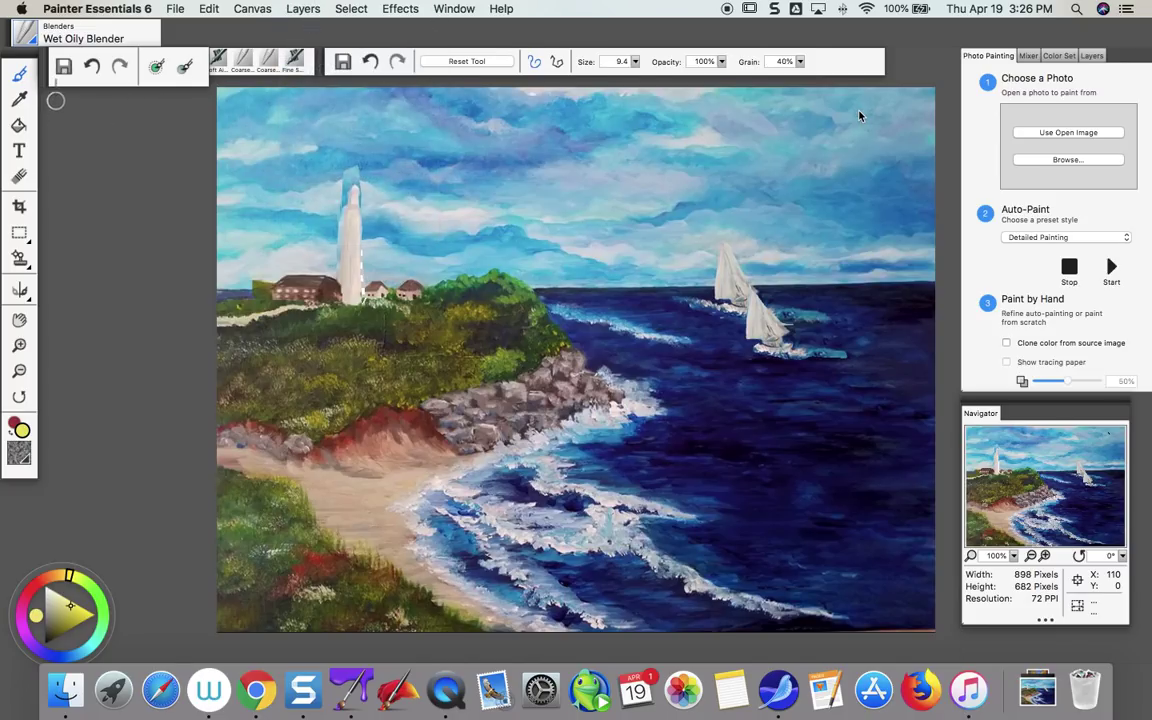
click(27, 40)
click(70, 108)
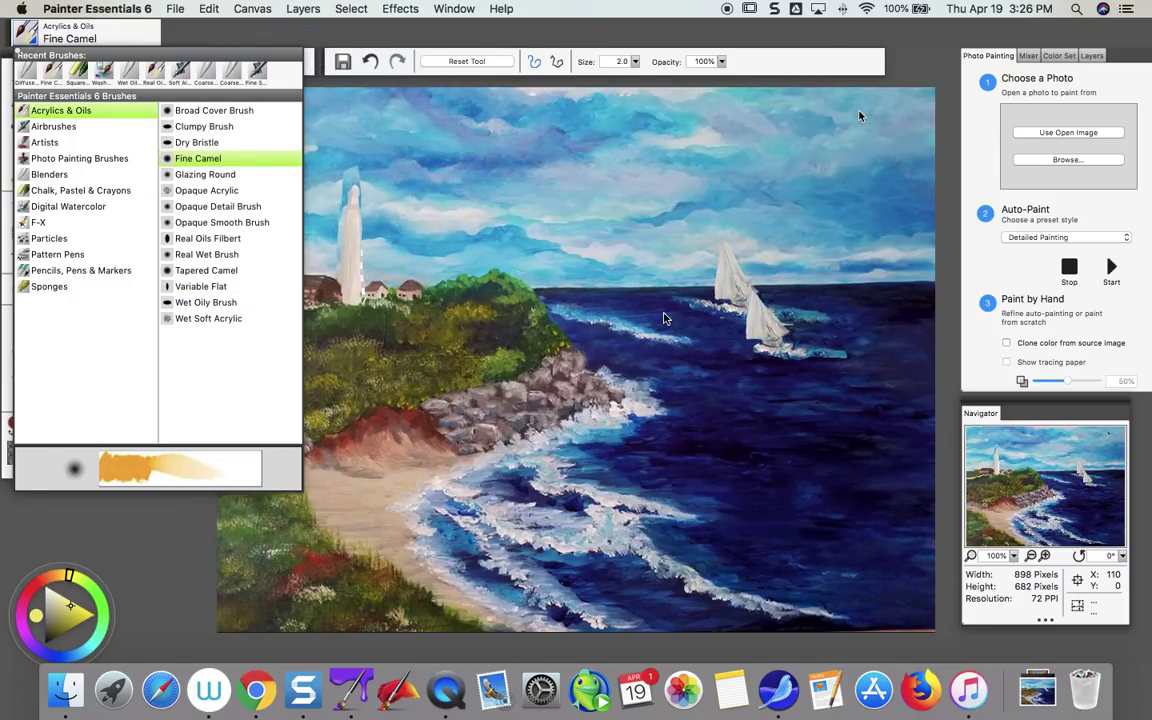
- Paint over the rear sailboat's sail with a blue and a greyish purple sampled from the sky
click(19, 98)
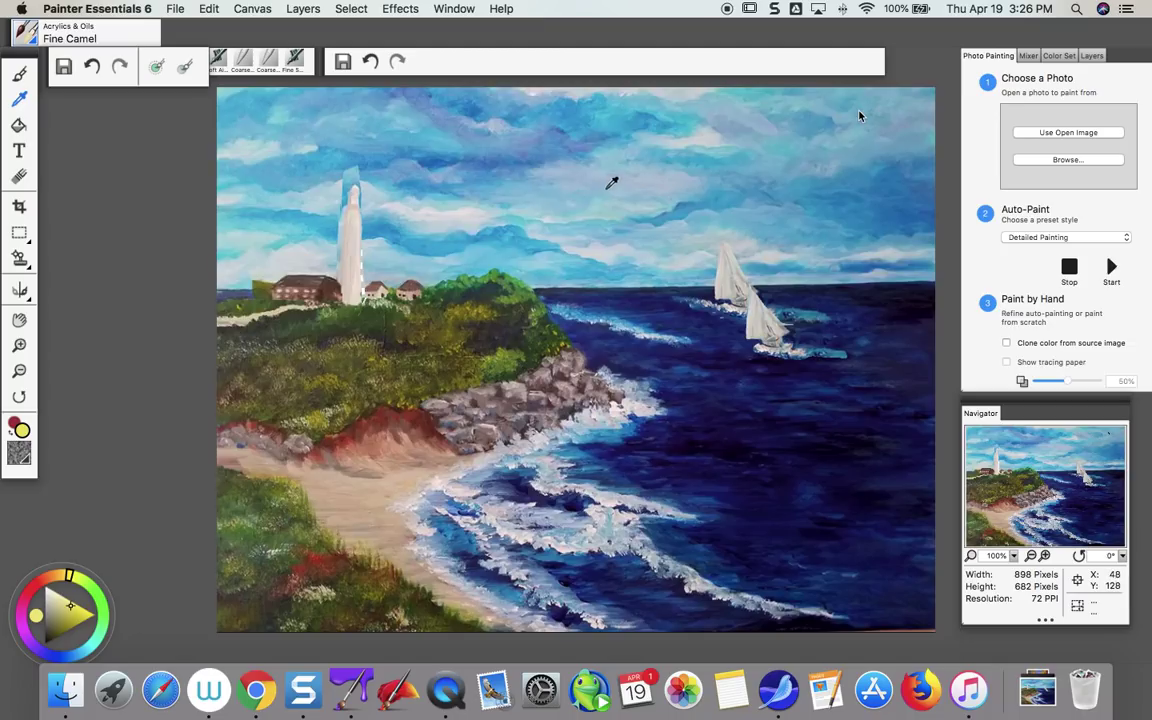
click(606, 188)
click(27, 71)
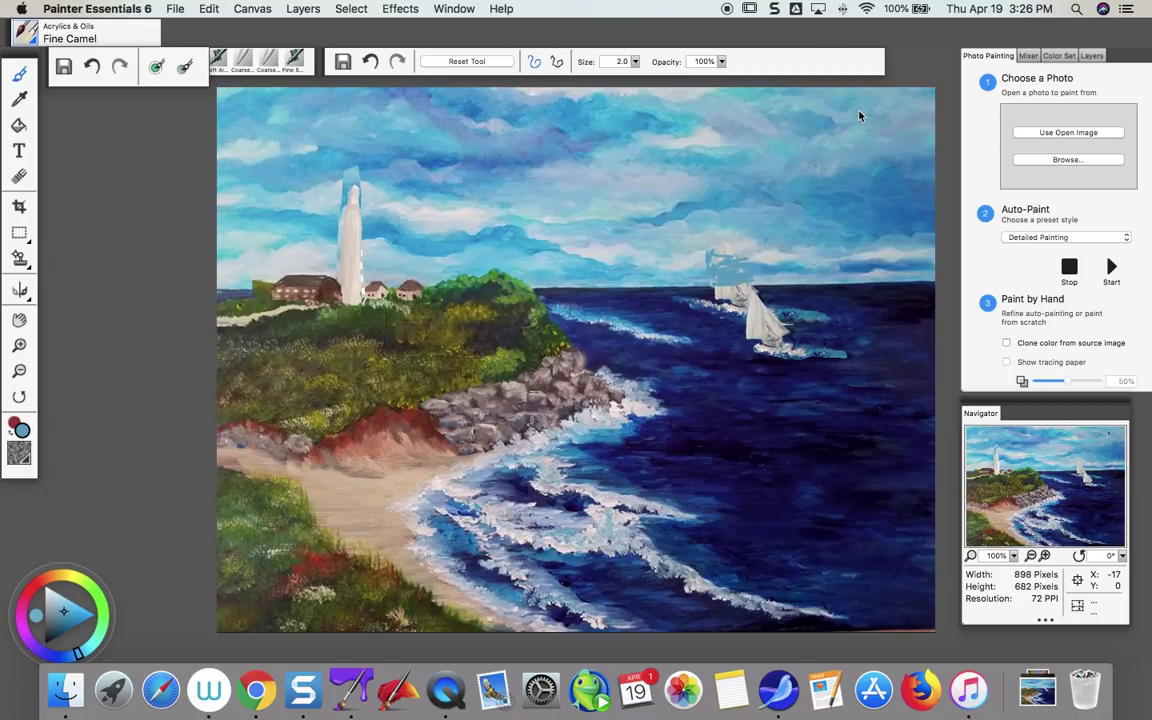
click(19, 98)
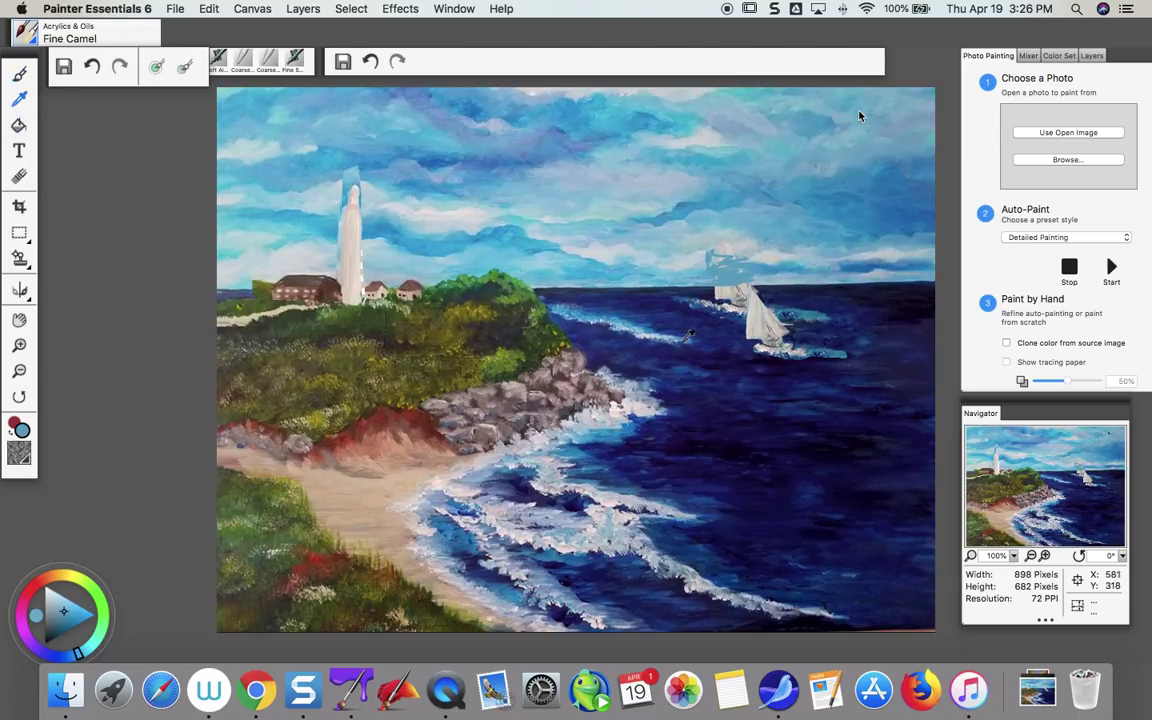
click(647, 271)
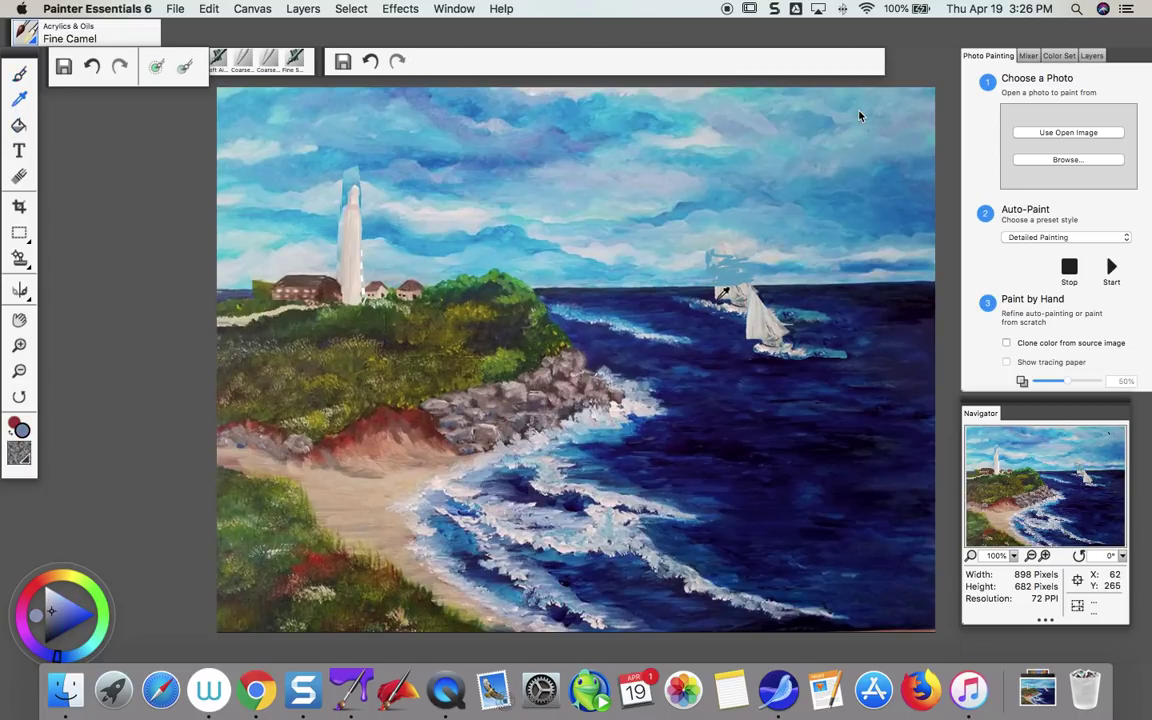
click(19, 73)
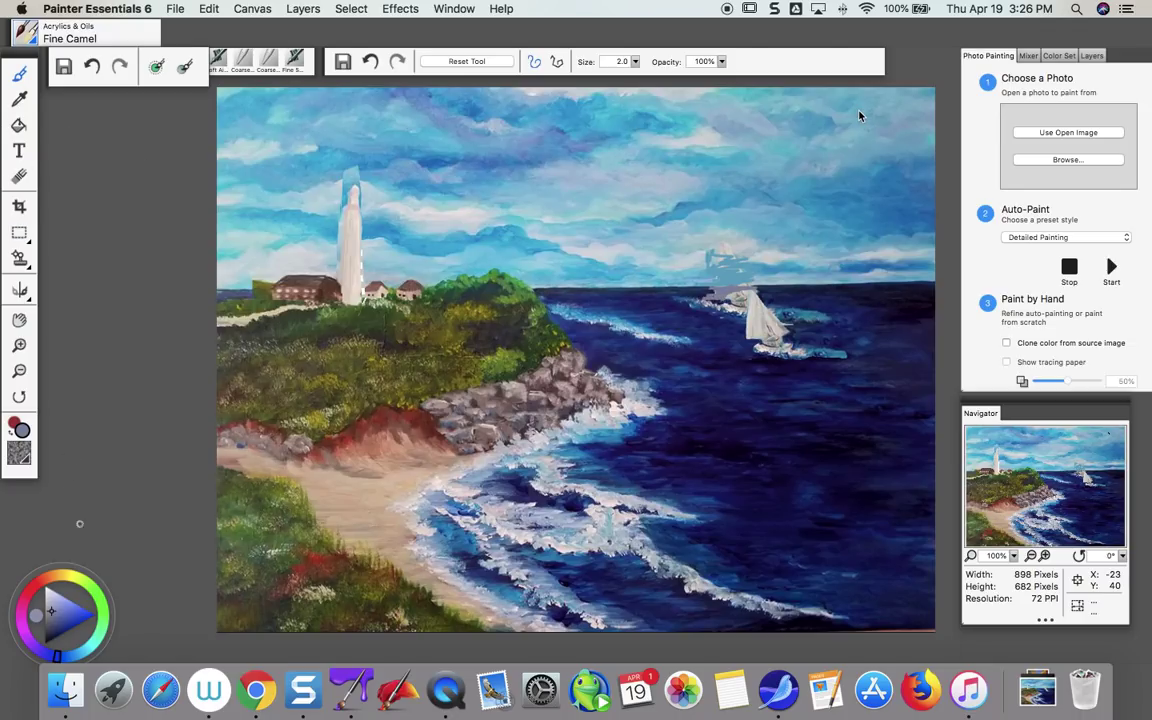
- Place the color wheel over the sky, pick a deep blue and paint over the rear sailboat's hull and wake
drag(88, 597, 540, 185)
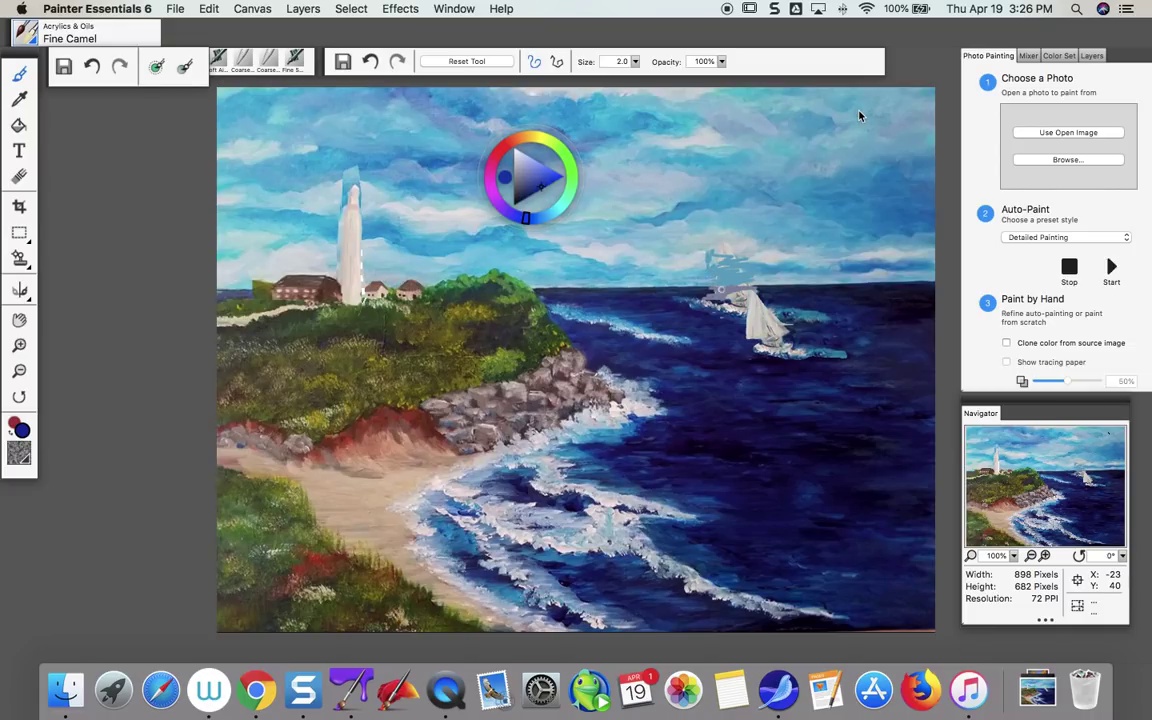
mouse_move(710, 294)
mouse_down()
mouse_move(732, 293)
mouse_move(708, 297)
mouse_up()
mouse_move(724, 290)
mouse_down()
mouse_move(702, 294)
mouse_move(721, 294)
mouse_up()
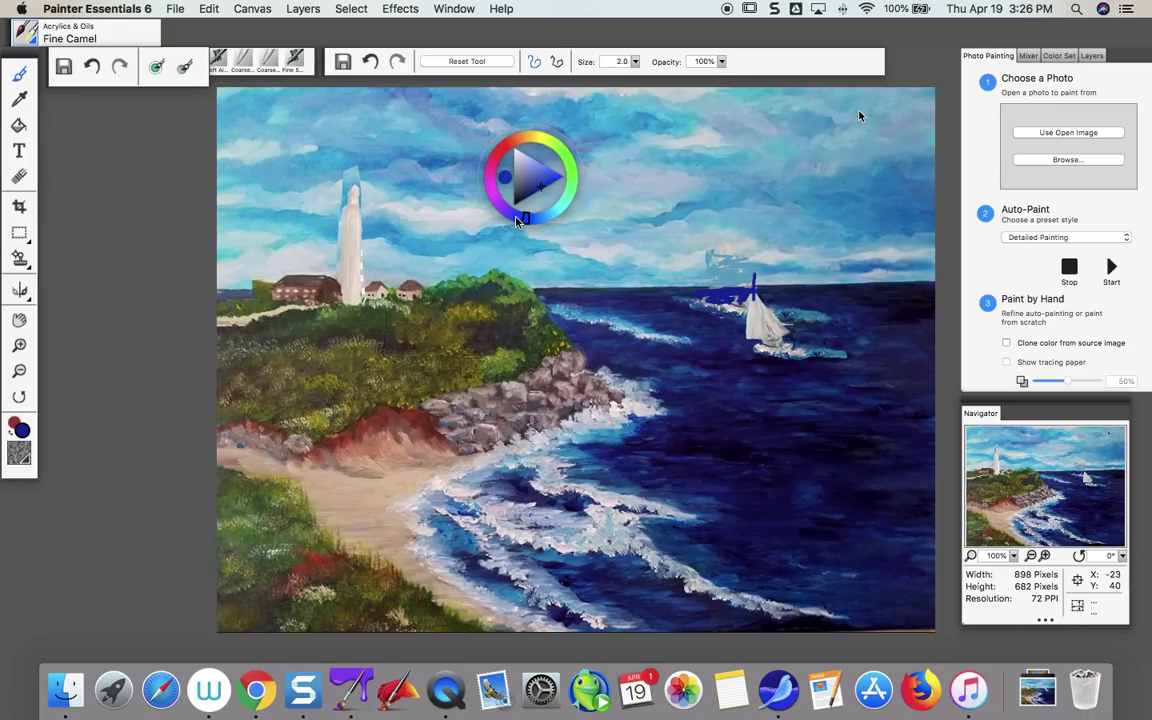
- Undo the stray blue stroke above the front sailboat and repaint the tip of its sail in near-white
key(super+z)
click(517, 153)
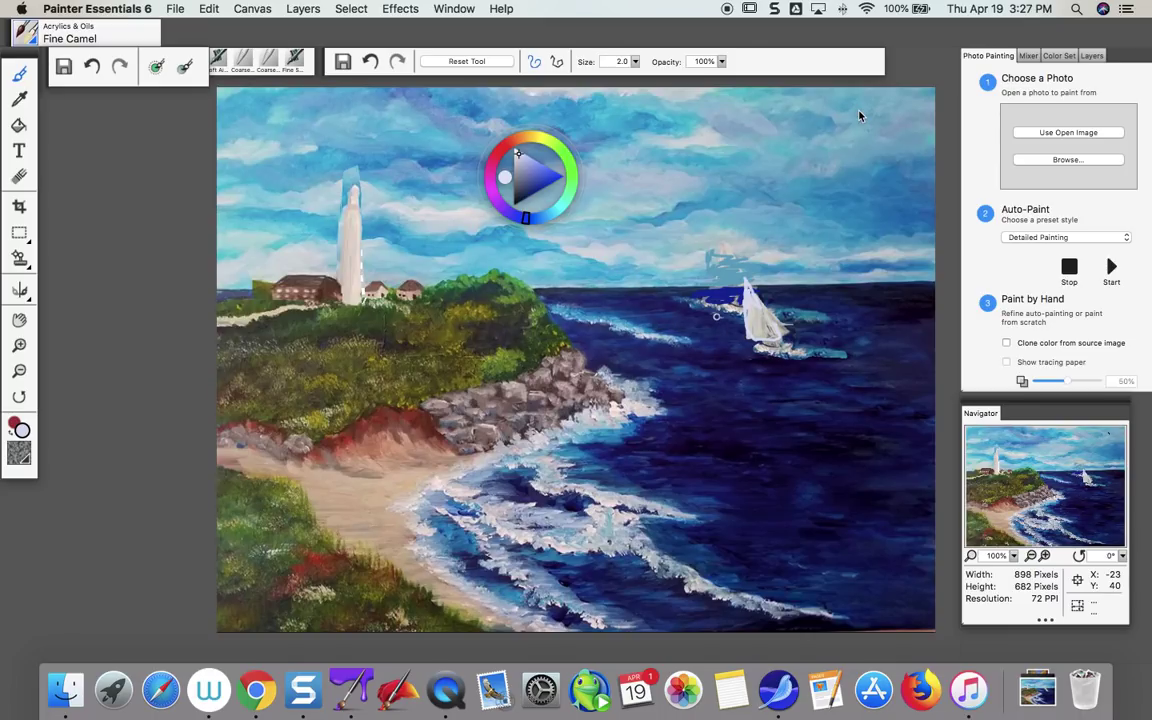
- Cover the remains of the rear sailboat's wake with bright blue and a dark blue sampled from the sea
drag(497, 192, 565, 190)
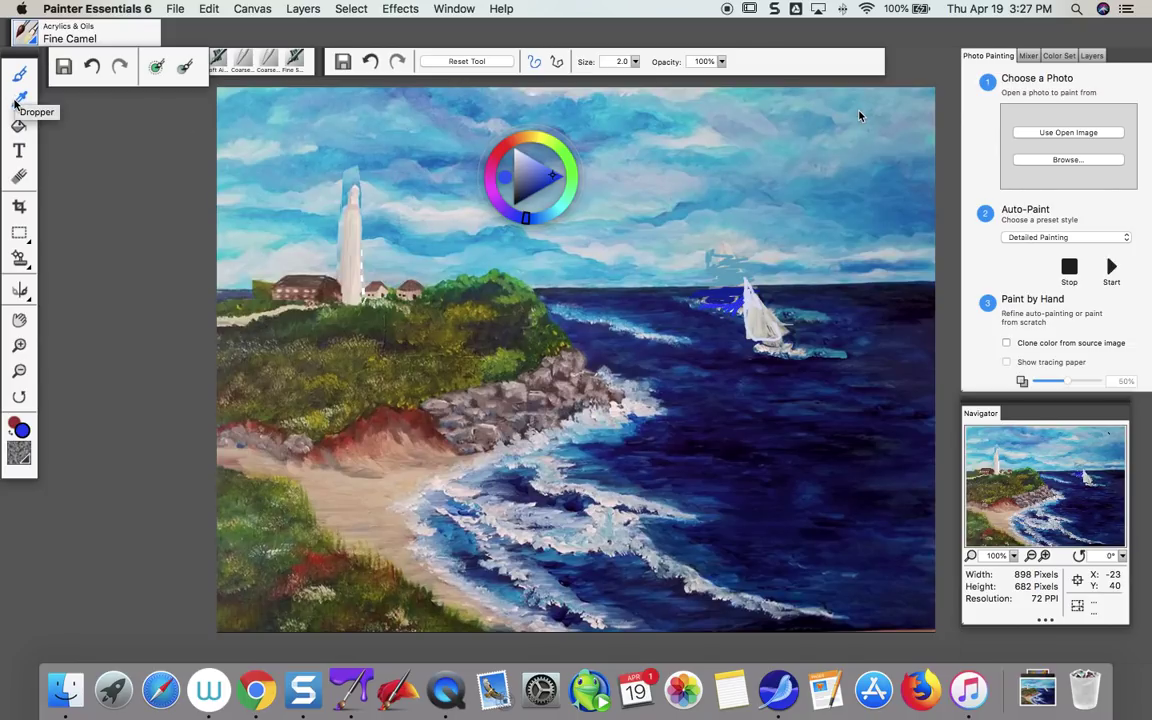
click(19, 98)
click(658, 296)
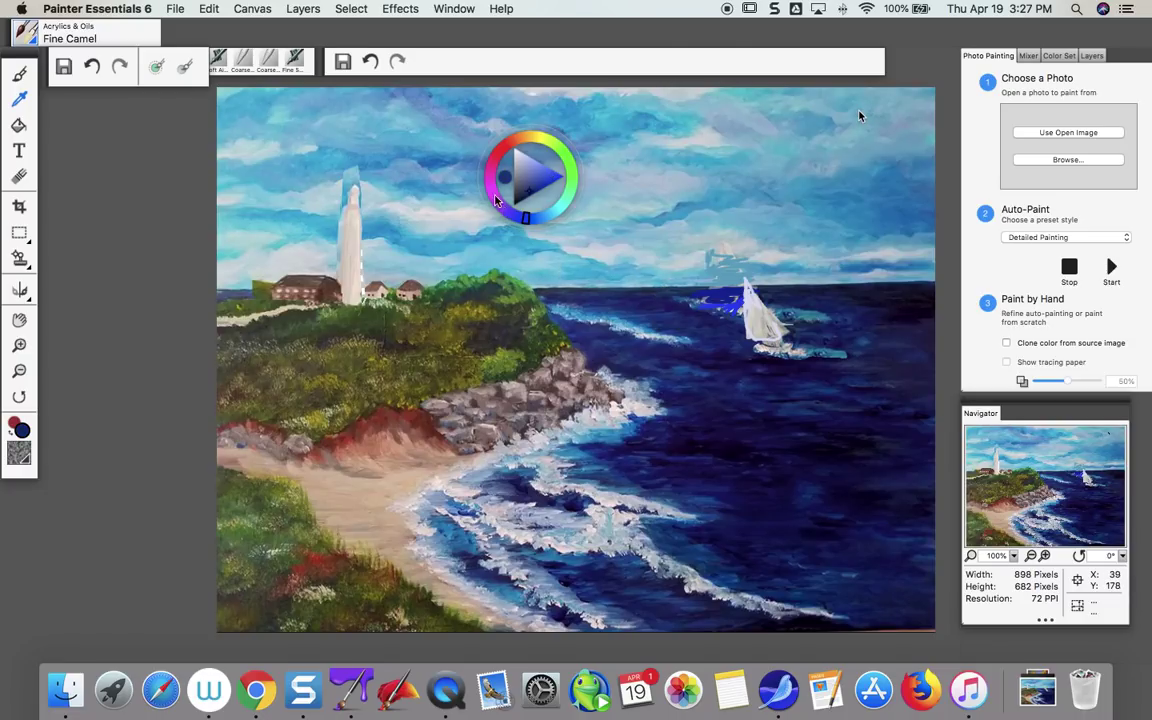
click(19, 73)
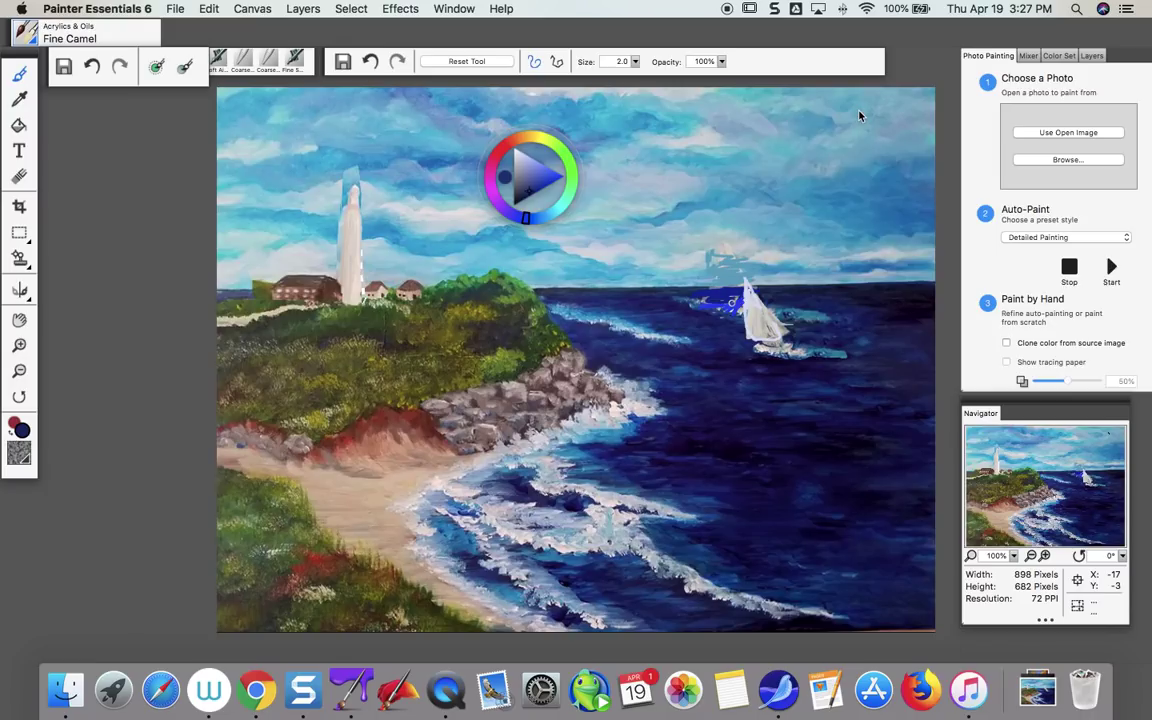
drag(700, 300, 735, 300)
mouse_move(812, 318)
mouse_down()
mouse_move(780, 316)
mouse_move(812, 314)
mouse_up()
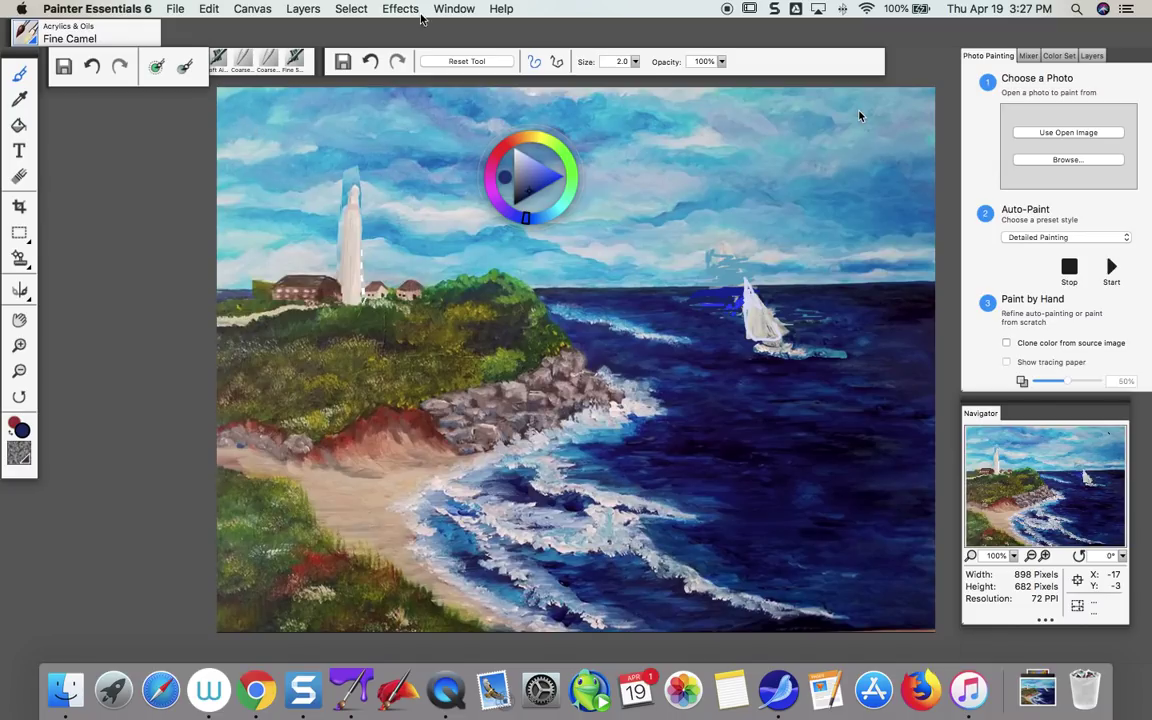
- Paint two tiny light grey sailboats on the horizon behind the front boat with brush size 1.6
click(517, 157)
drag(810, 297, 805, 292)
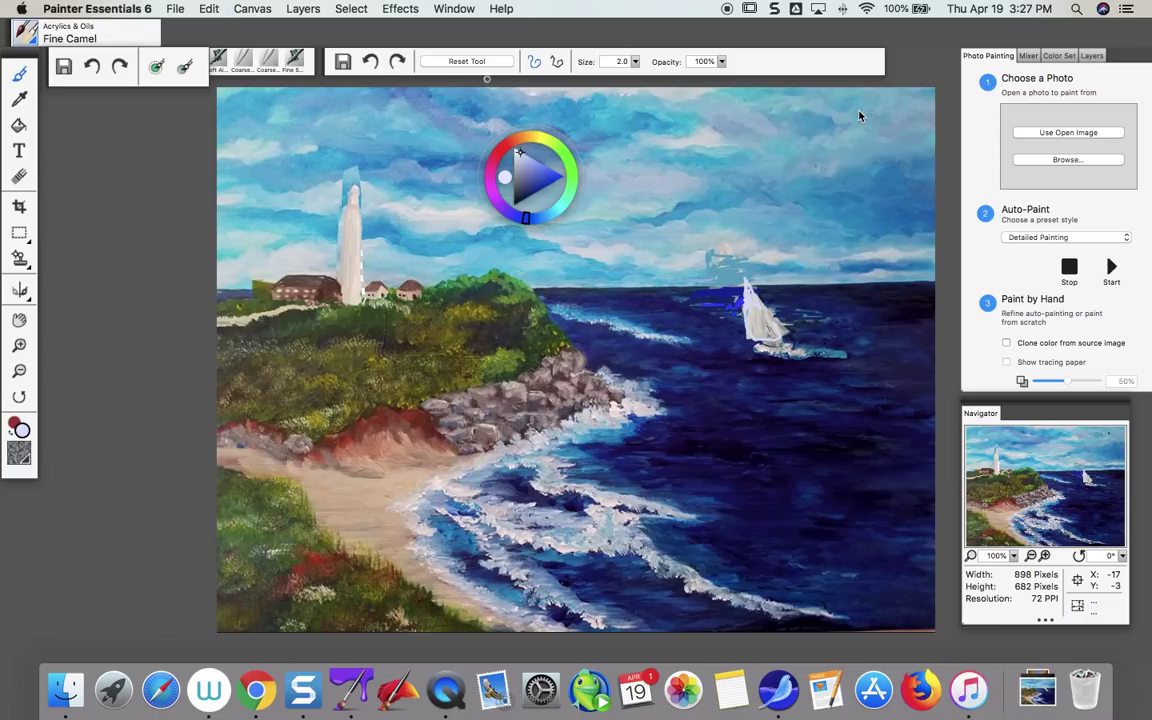
click(635, 62)
drag(635, 62, 560, 72)
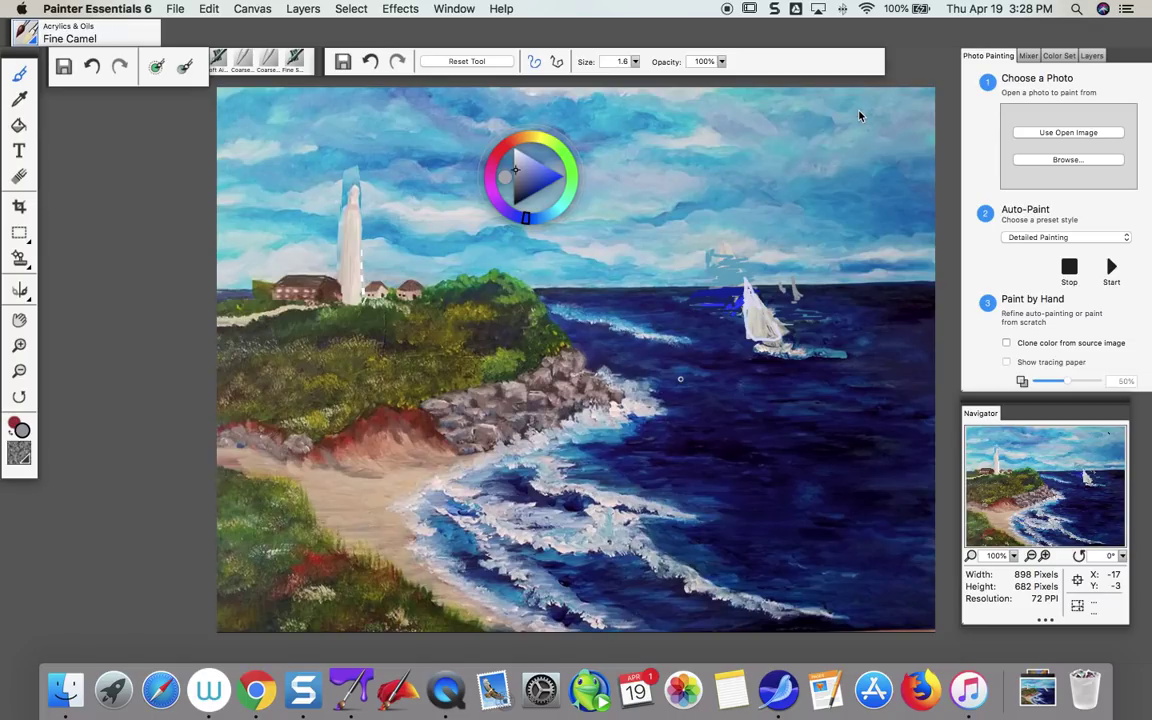
- Capture the whole repainted seascape with Snagit and copy the capture
click(774, 8)
click(960, 80)
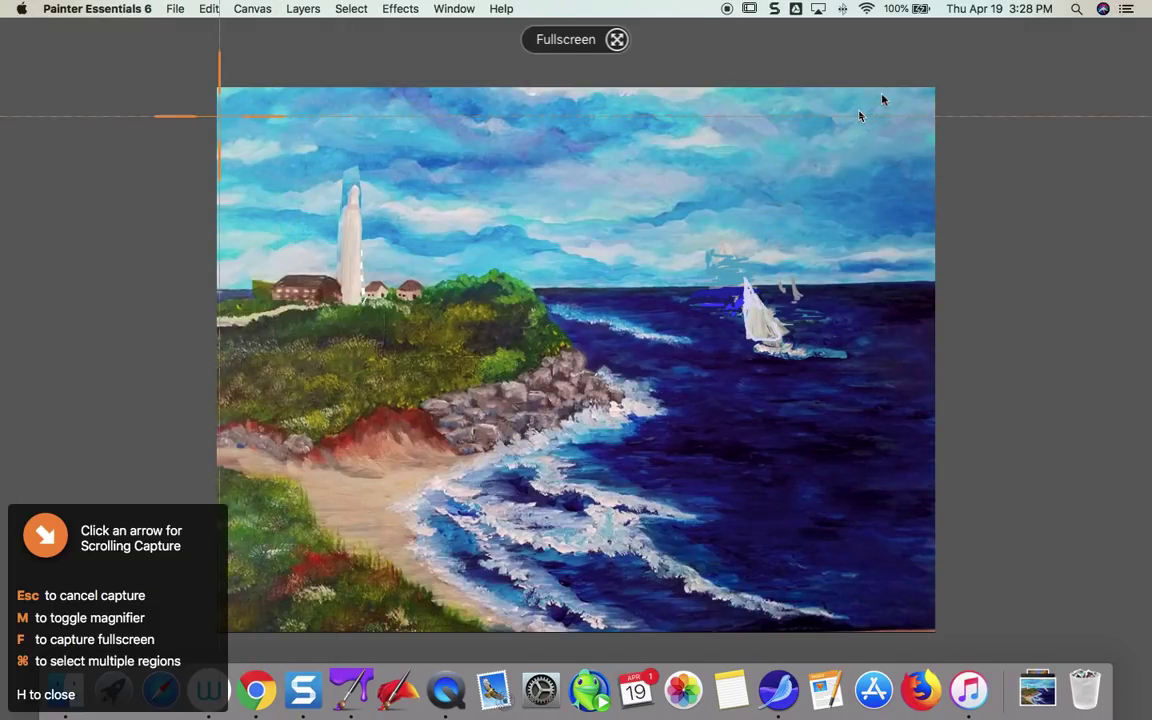
mouse_move(216, 84)
mouse_down()
mouse_move(717, 496)
mouse_move(892, 617)
mouse_move(940, 626)
mouse_up()
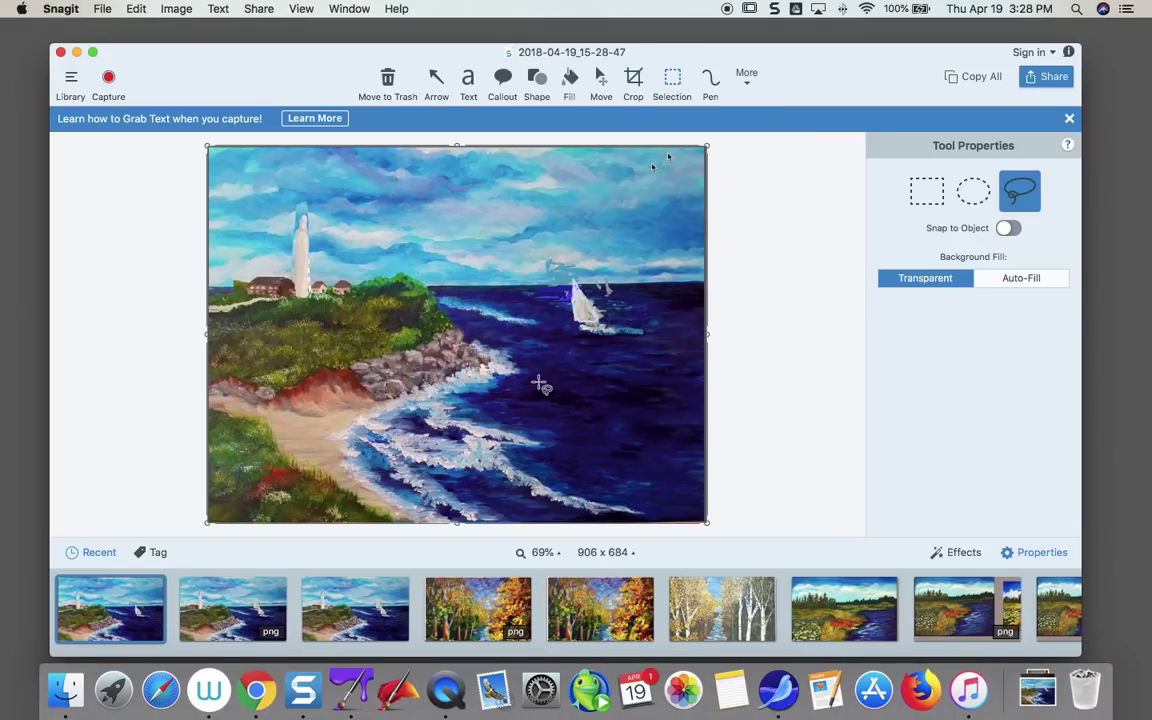
right_click(410, 273)
click(432, 276)
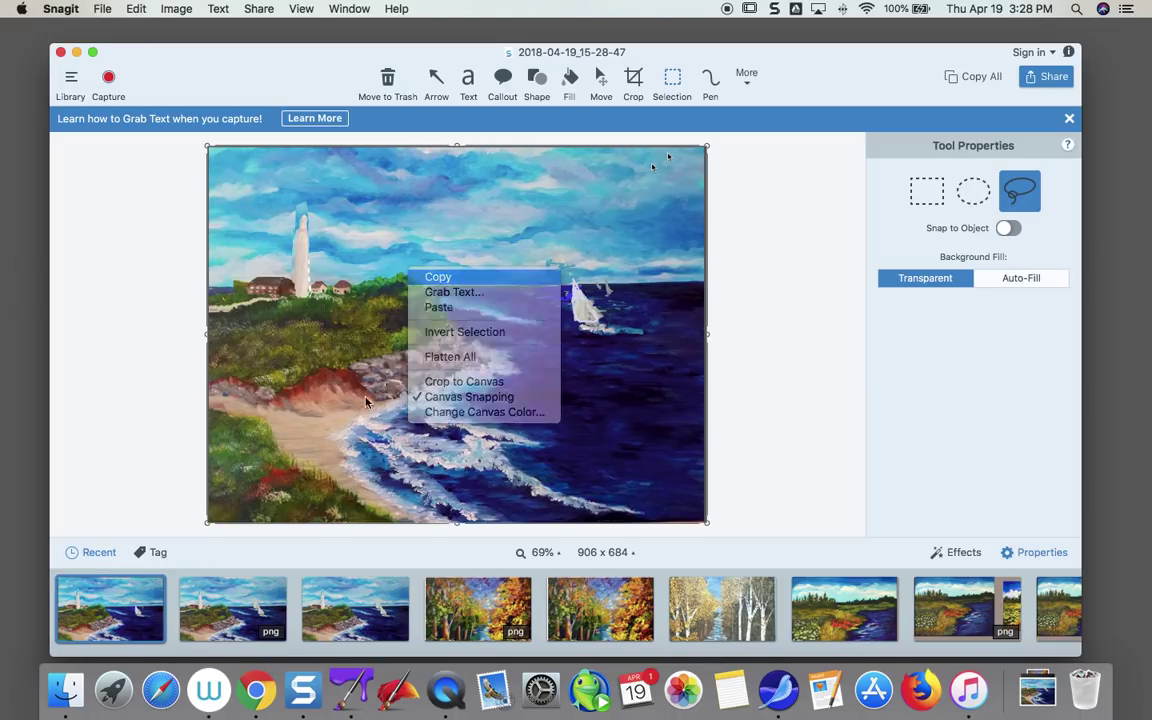
- Open the 2018-04-19_15-18-13.png capture from the recent captures and revert it to the original
click(237, 607)
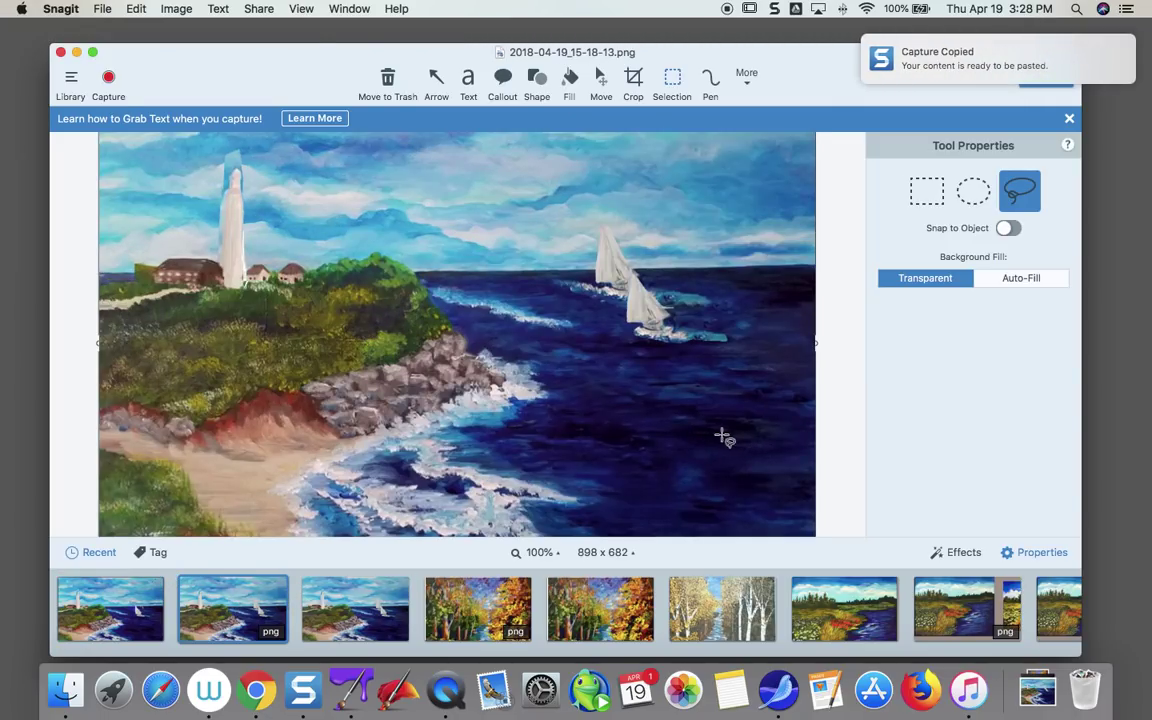
click(132, 10)
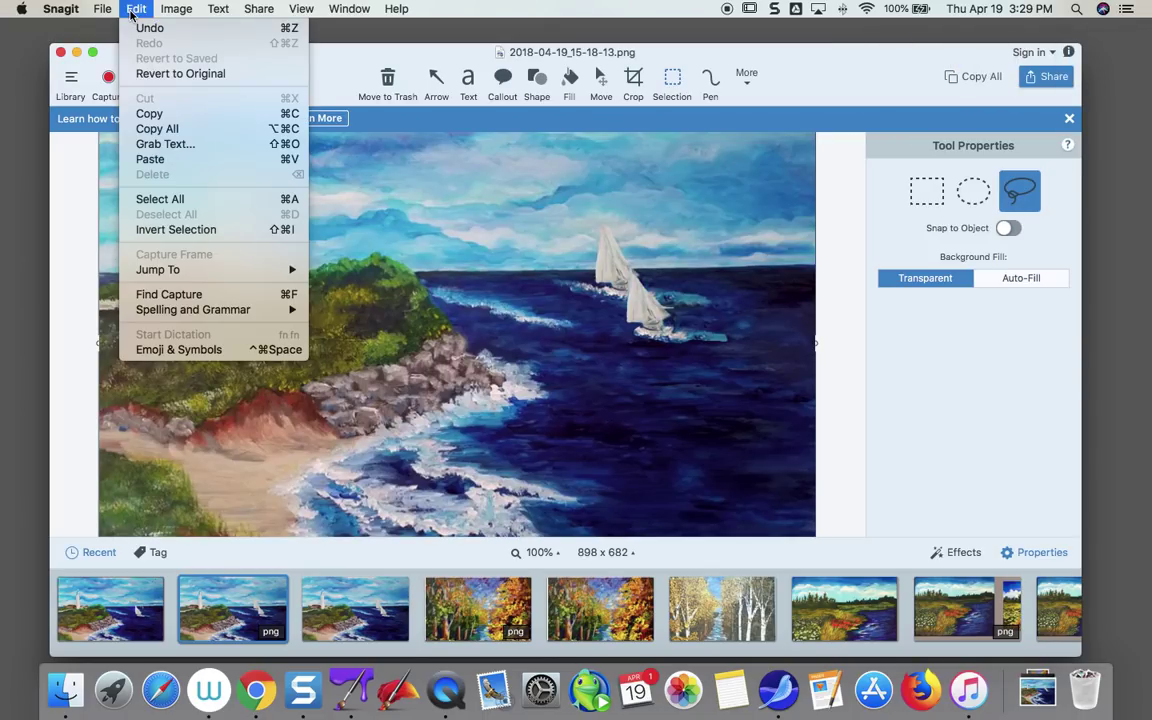
click(156, 74)
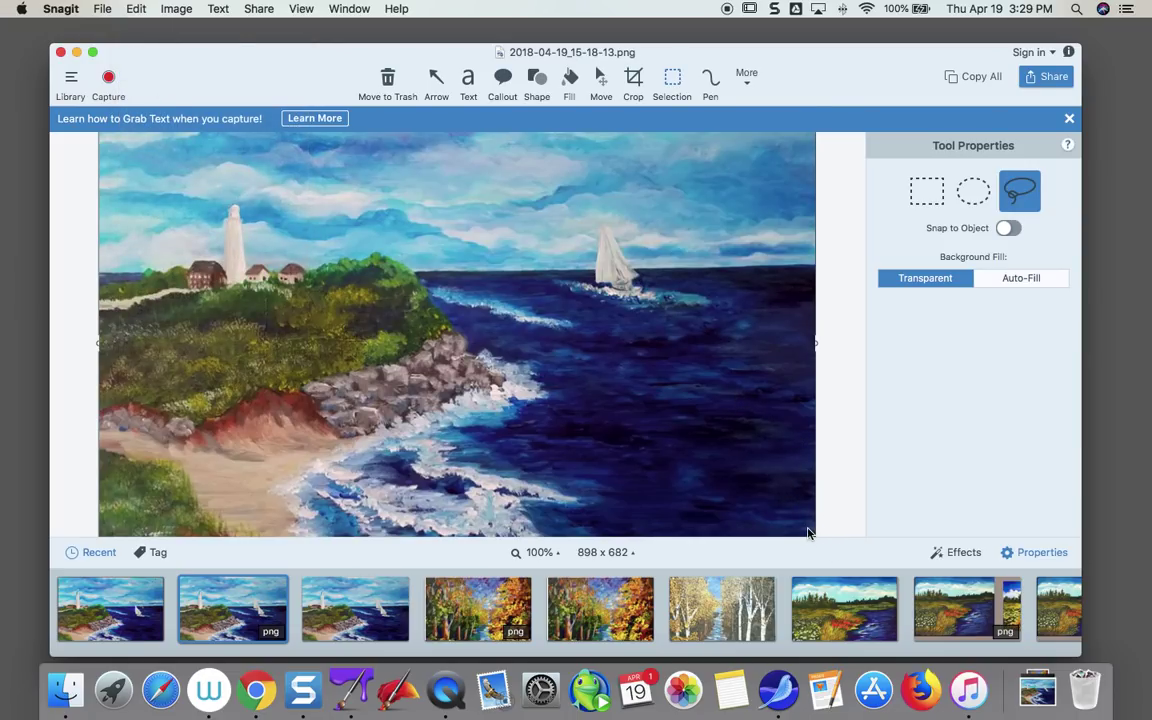
- Fit the image to the screen and extend its canvas to the right, to about 1653 x 673 pixels
click(553, 556)
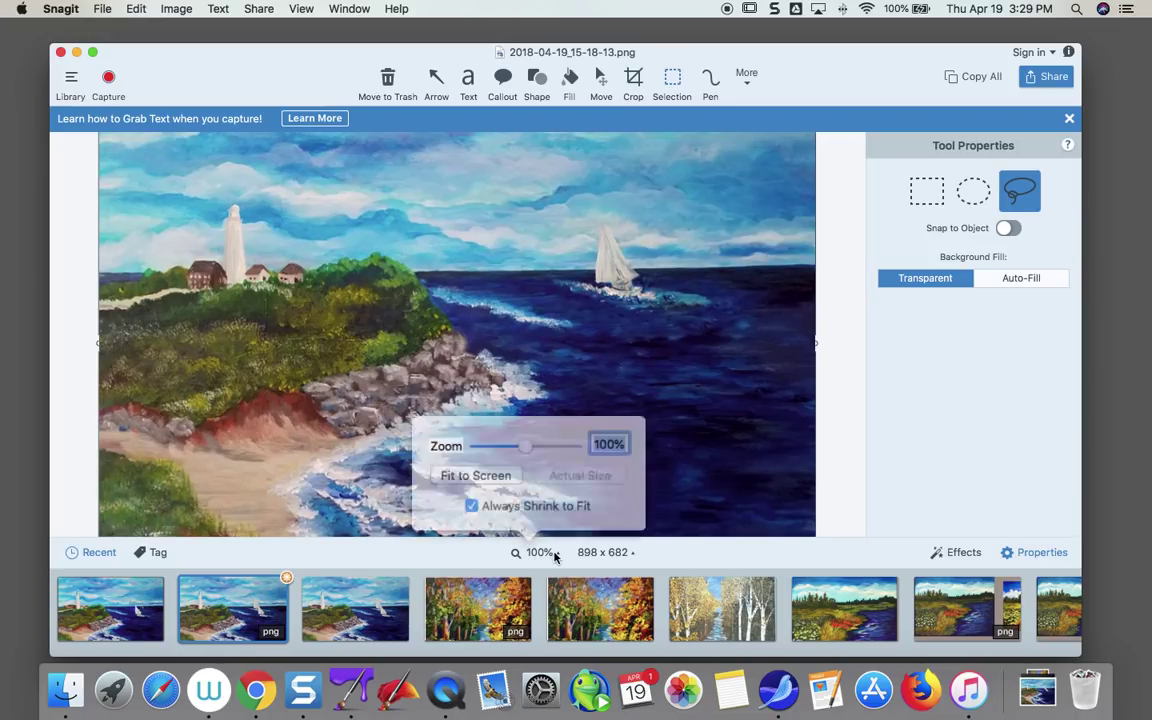
click(490, 487)
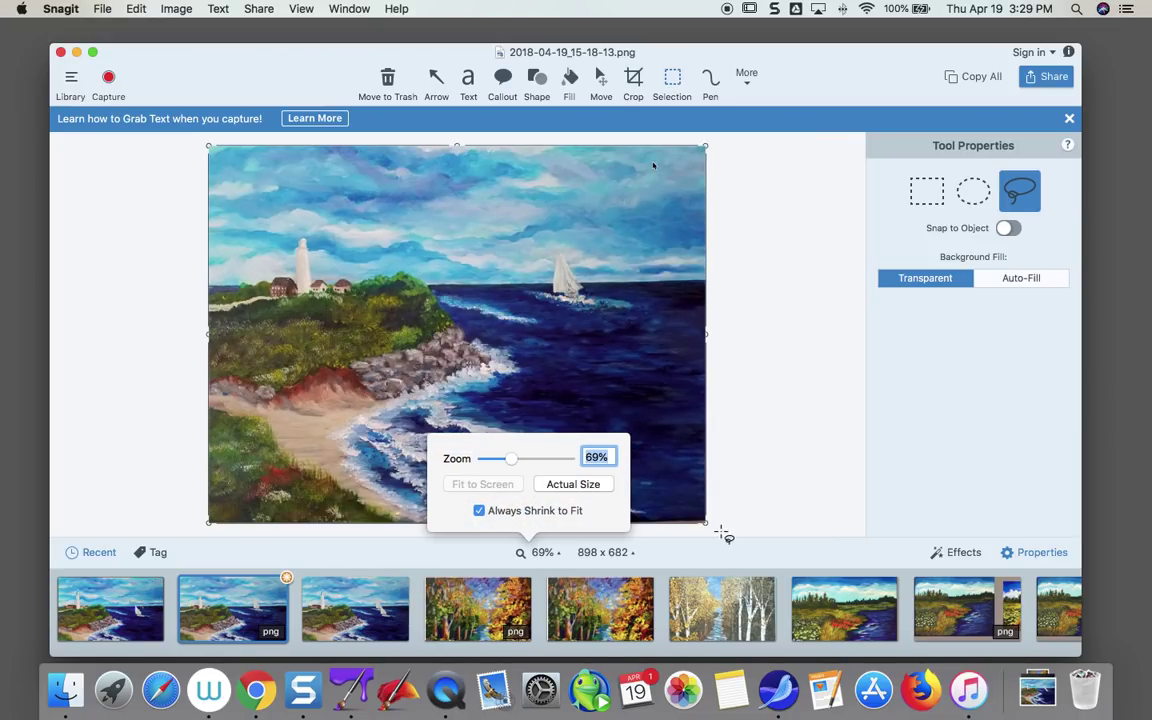
drag(707, 521, 1010, 512)
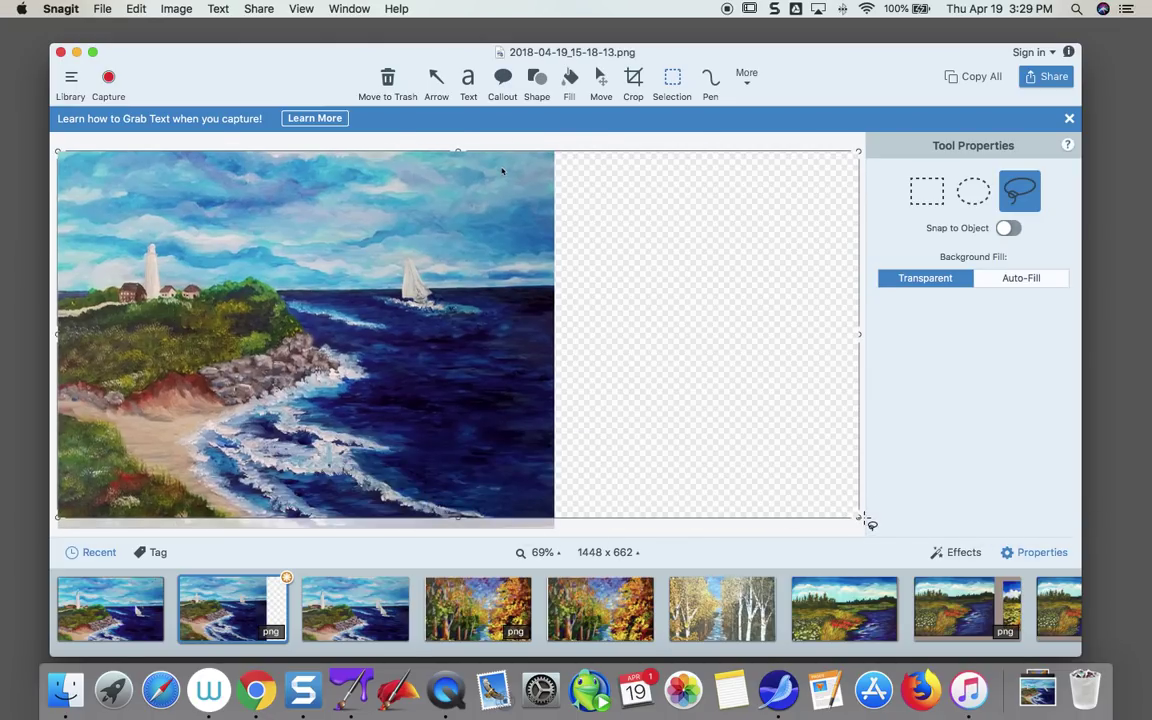
drag(861, 517, 1007, 518)
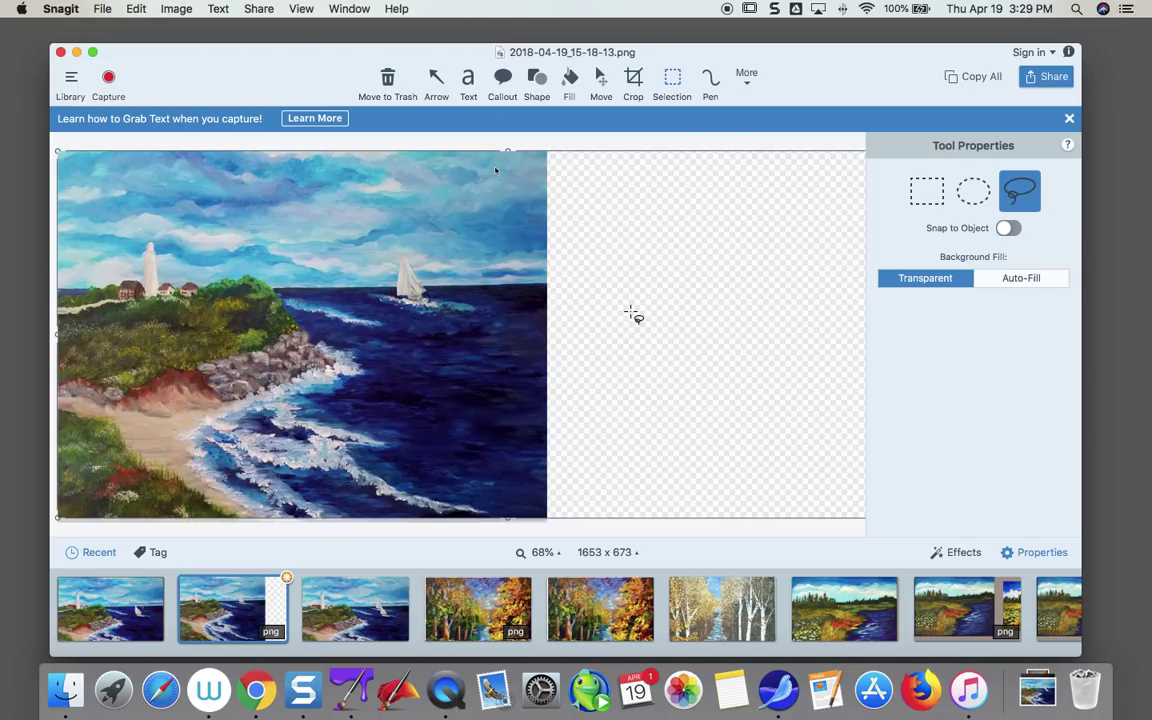
- Paste the repainted version, enlarge the canvas to about 1876 x 728 pixels and place the copy directly right of the original
key(cmd+v)
drag(578, 338, 668, 341)
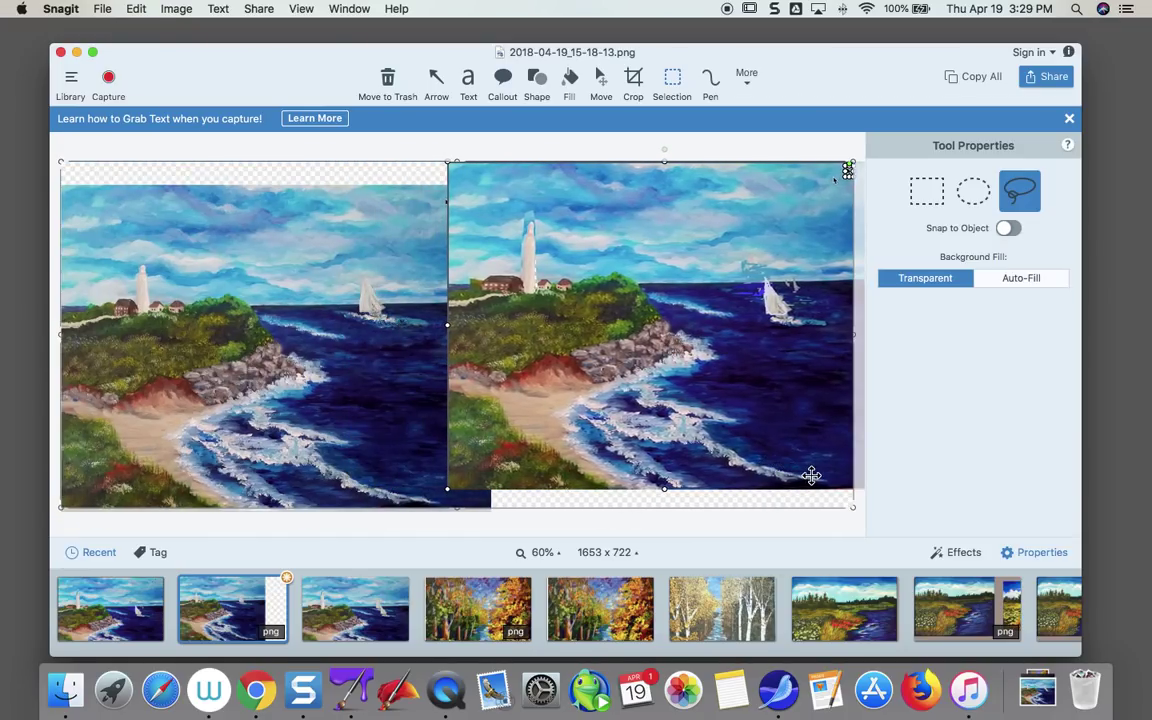
click(1032, 556)
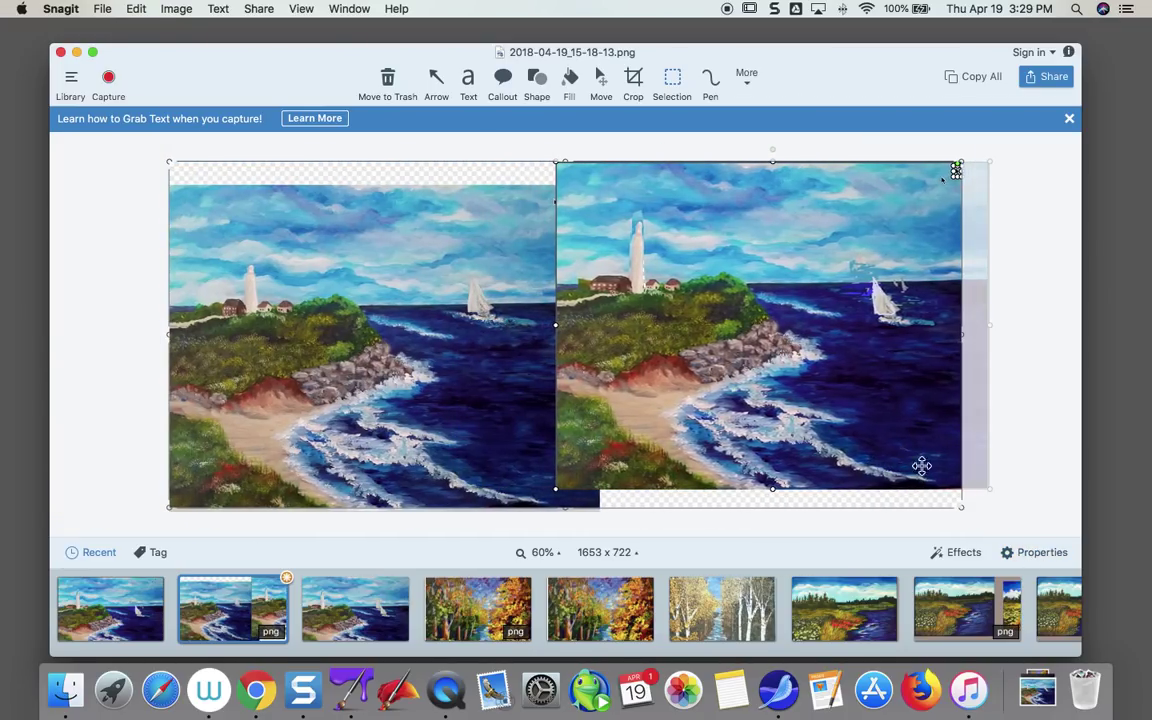
drag(962, 510, 1100, 524)
drag(828, 414, 880, 435)
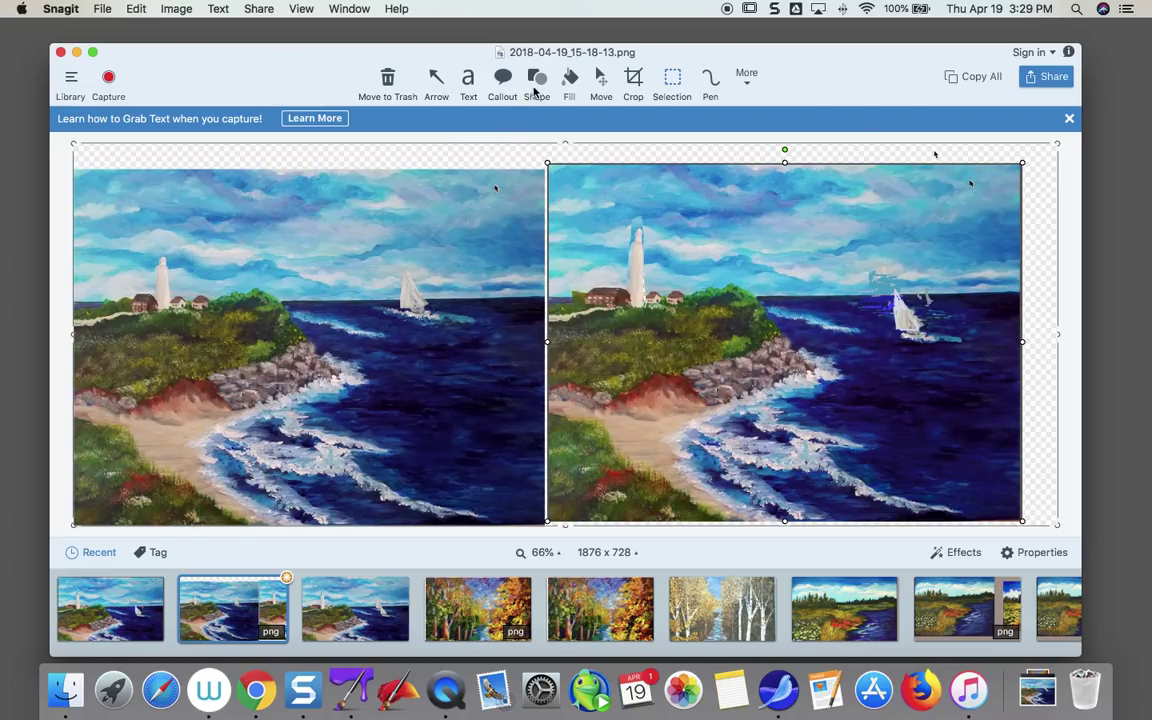
- Fill the transparent canvas around the two paintings with greyish brown
key(ctrl+shift+f)
click(505, 163)
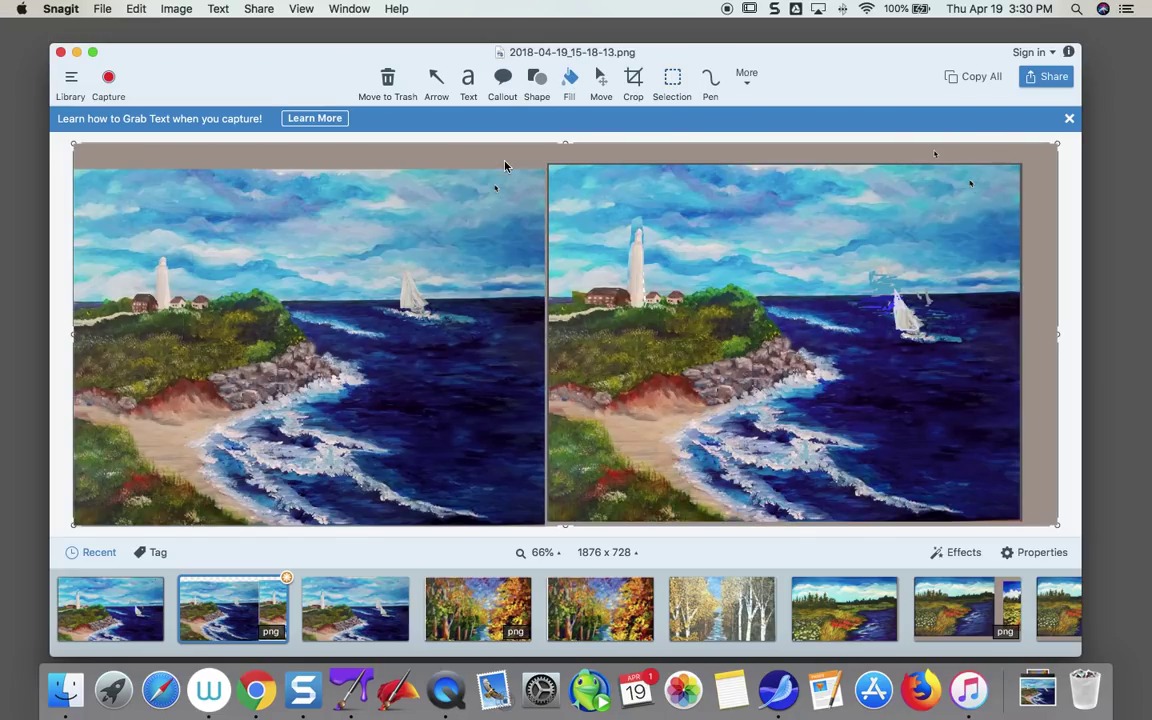